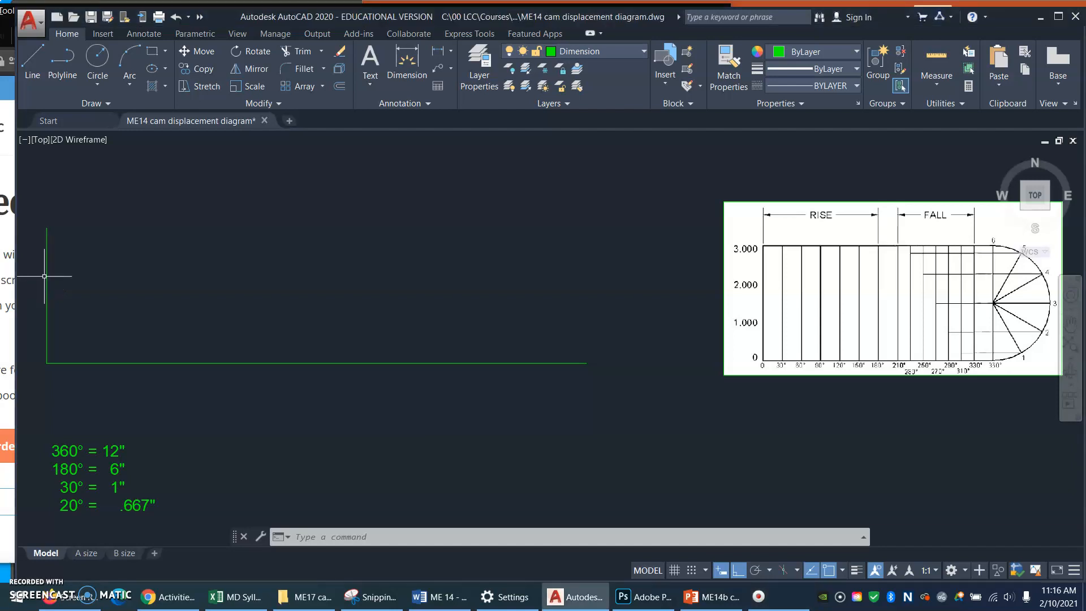
pyautogui.click(44, 277)
pyautogui.press('Escape')
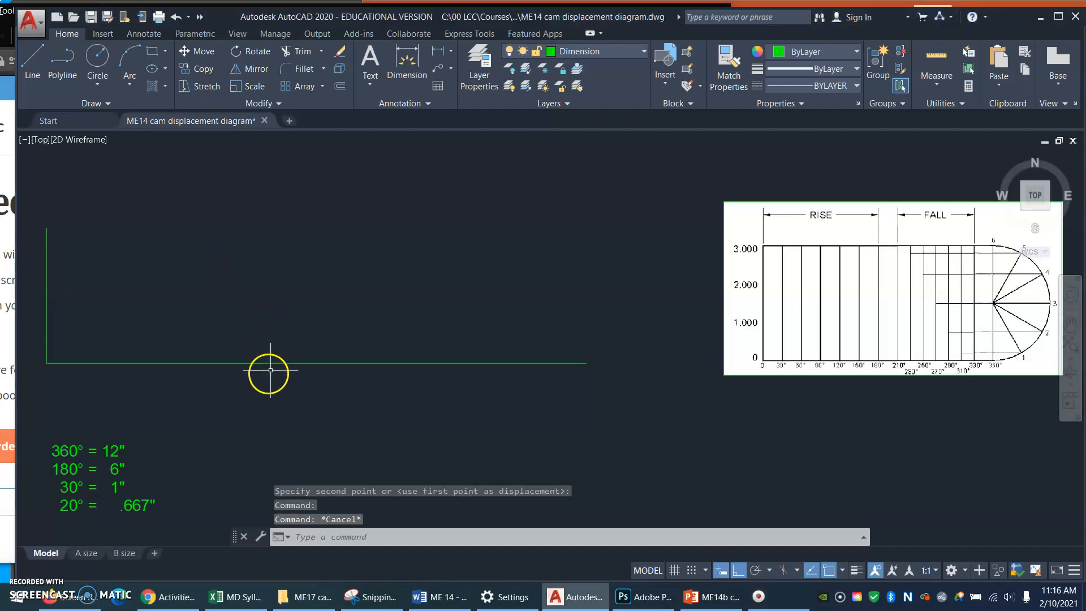
pyautogui.click(274, 362)
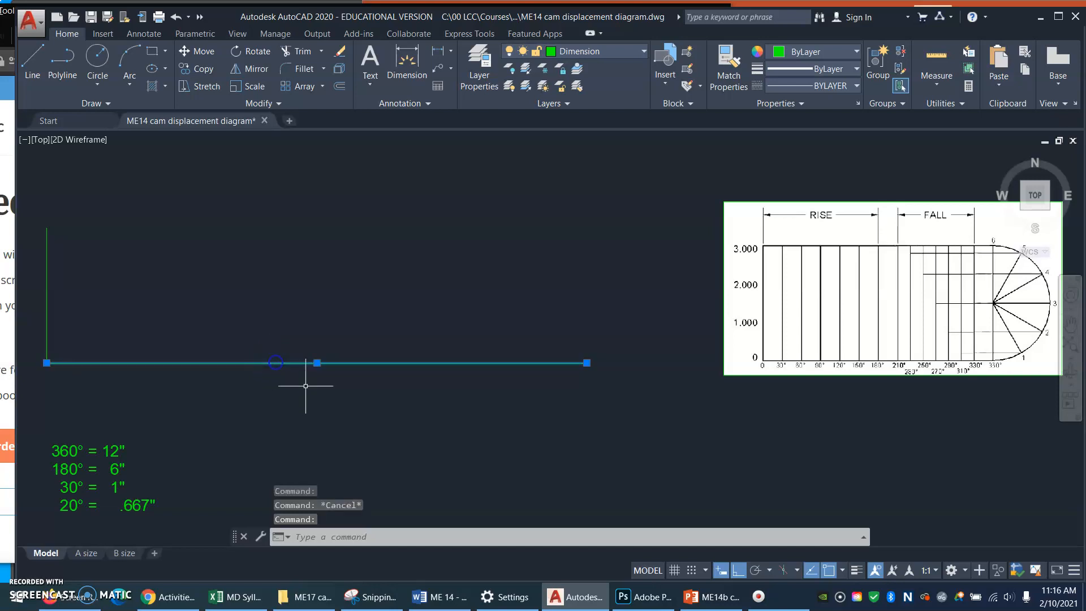
pyautogui.press('Escape')
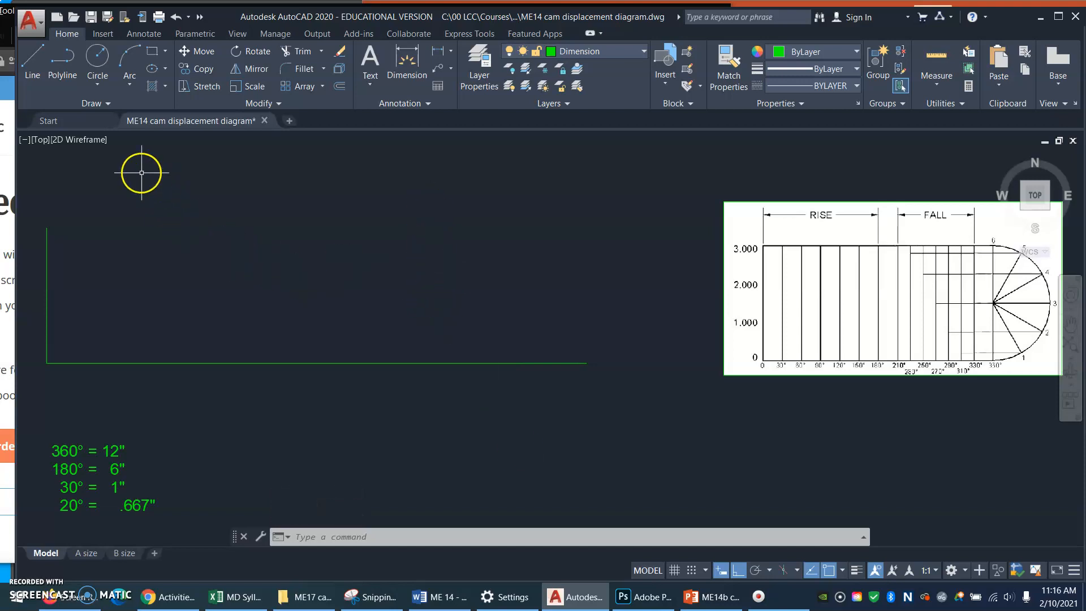
# Step: Divide the vertical line at the start of the diagram into three equal segments
pyautogui.click(108, 104)
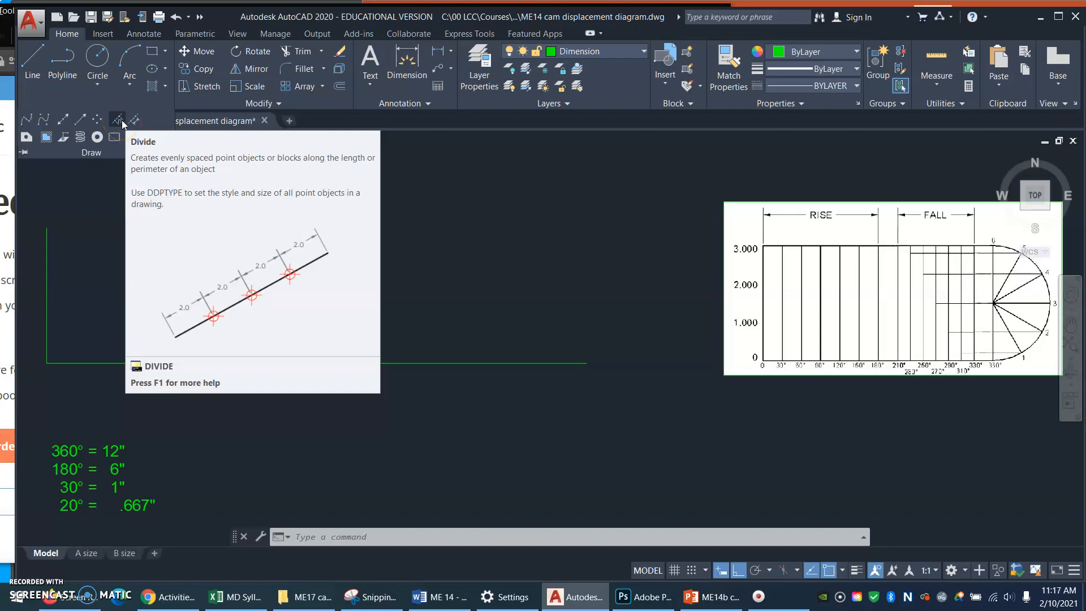
pyautogui.click(122, 122)
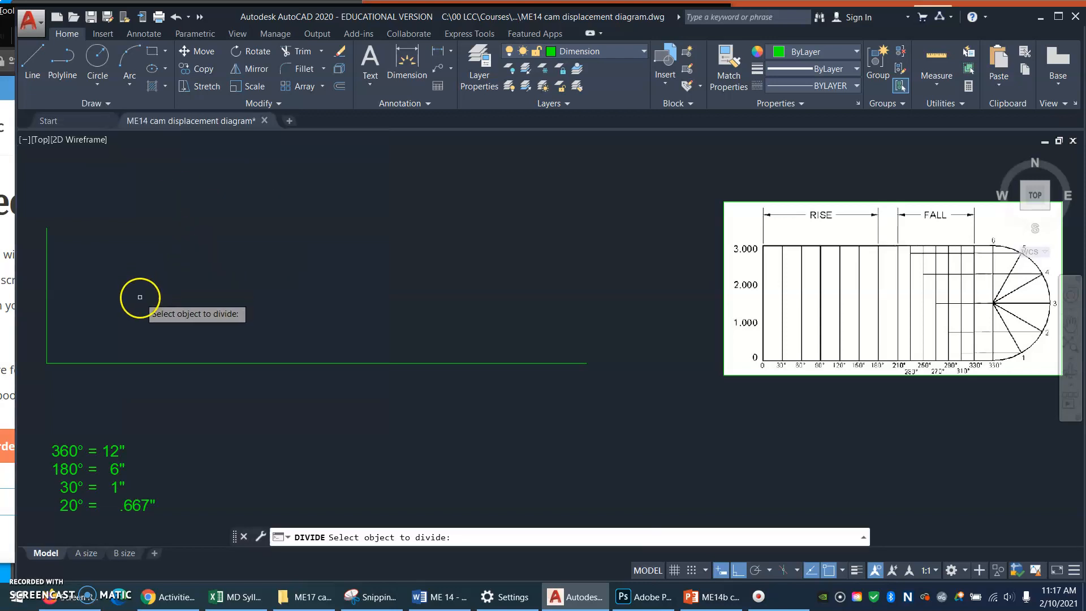
pyautogui.click(45, 274)
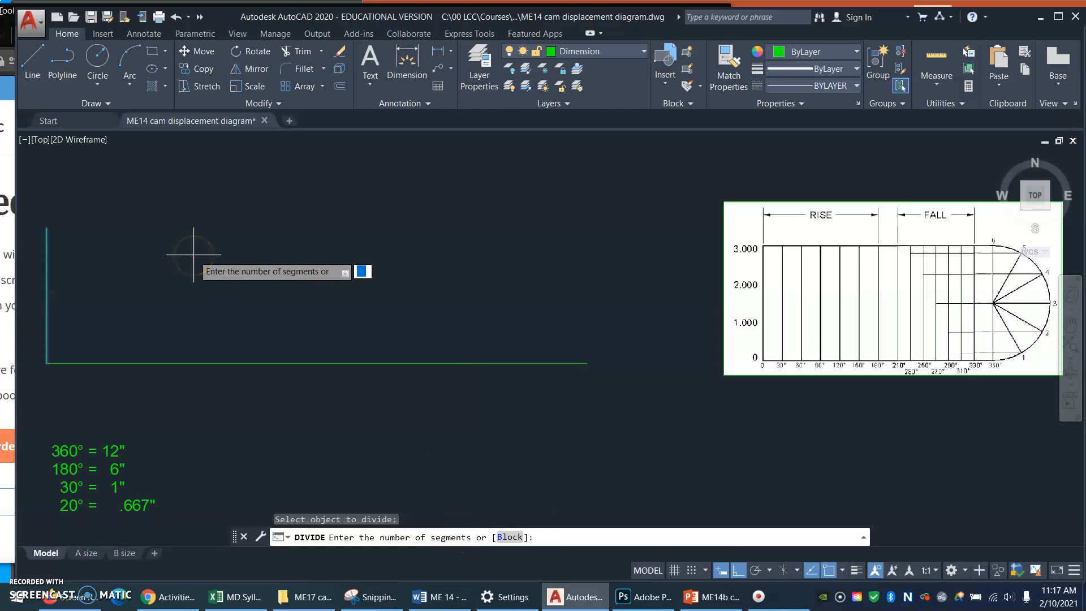
pyautogui.press('Return')
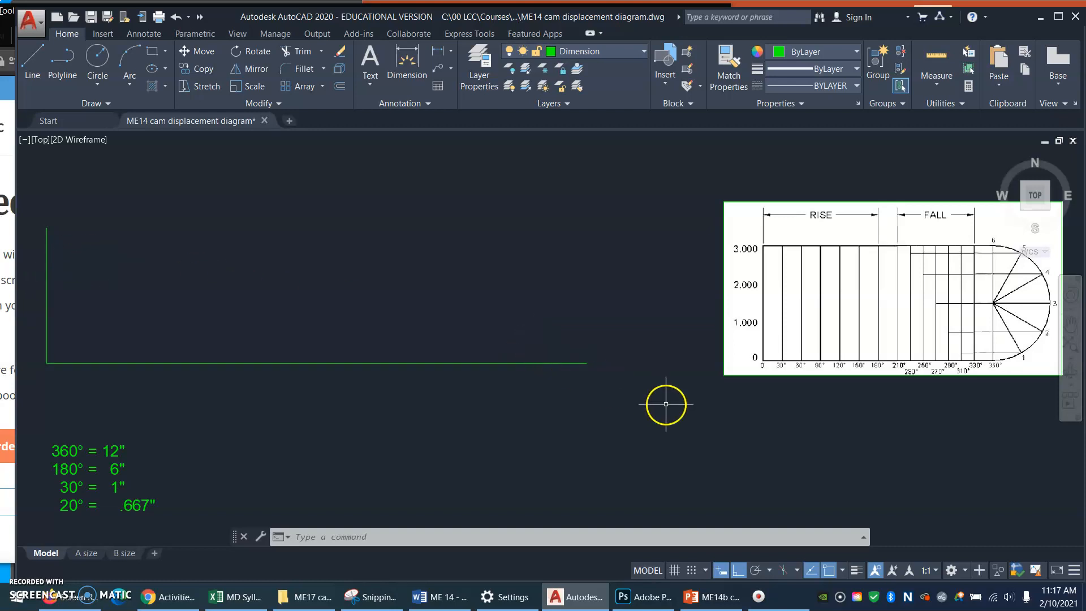
# Step: Turn on the Node object snap so that division points can be picked
pyautogui.click(844, 571)
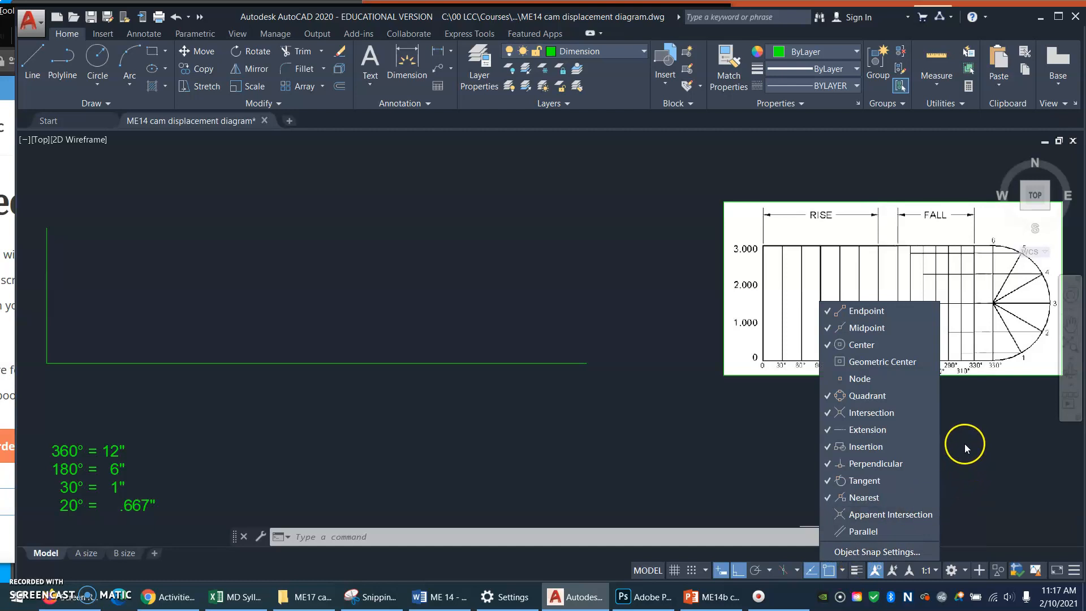
pyautogui.click(860, 378)
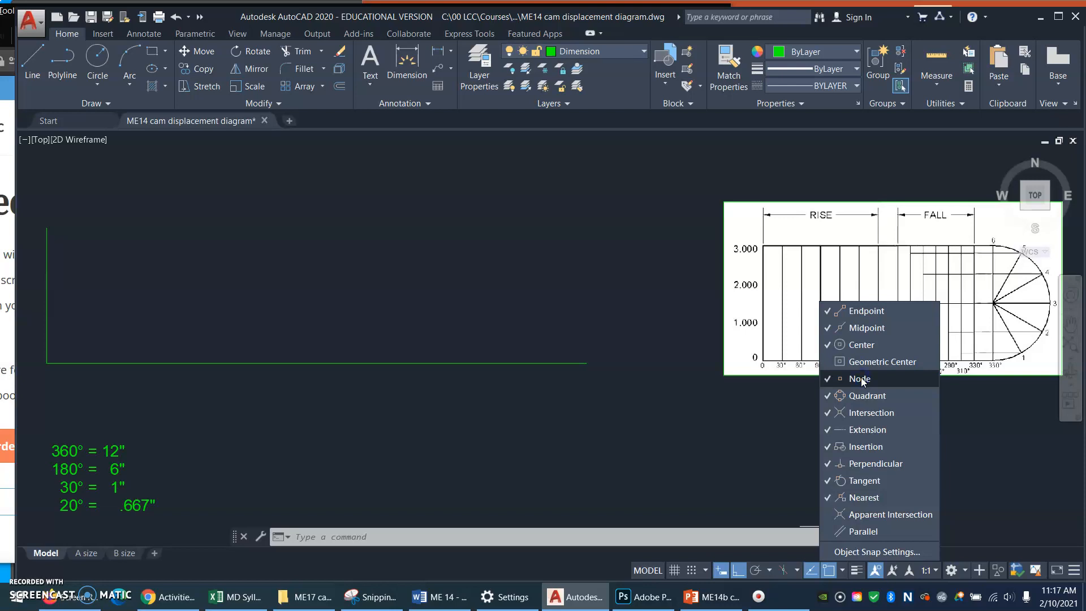
pyautogui.click(405, 283)
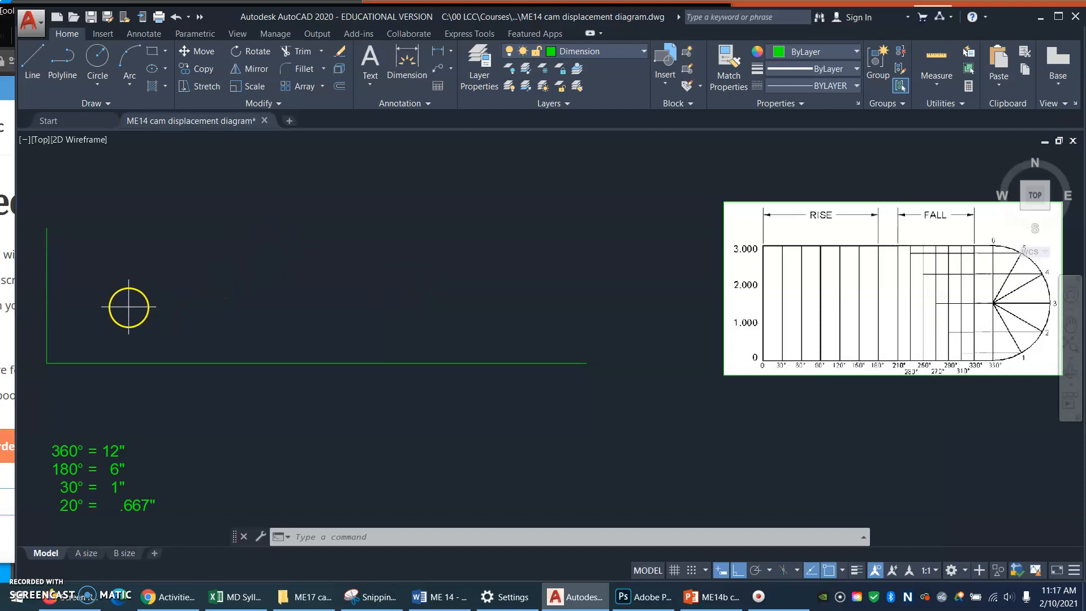
# Step: Draw two short horizontal lines starting from the division points on the vertical line
pyautogui.press('l')
pyautogui.press('Return')
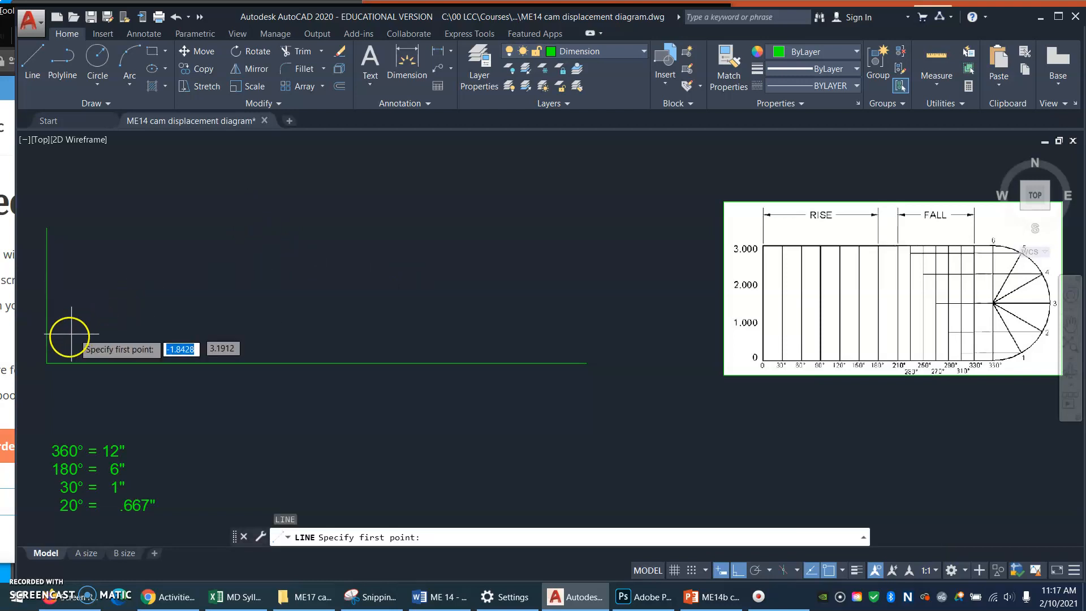
pyautogui.click(46, 318)
pyautogui.click(214, 320)
pyautogui.rightClick(136, 312)
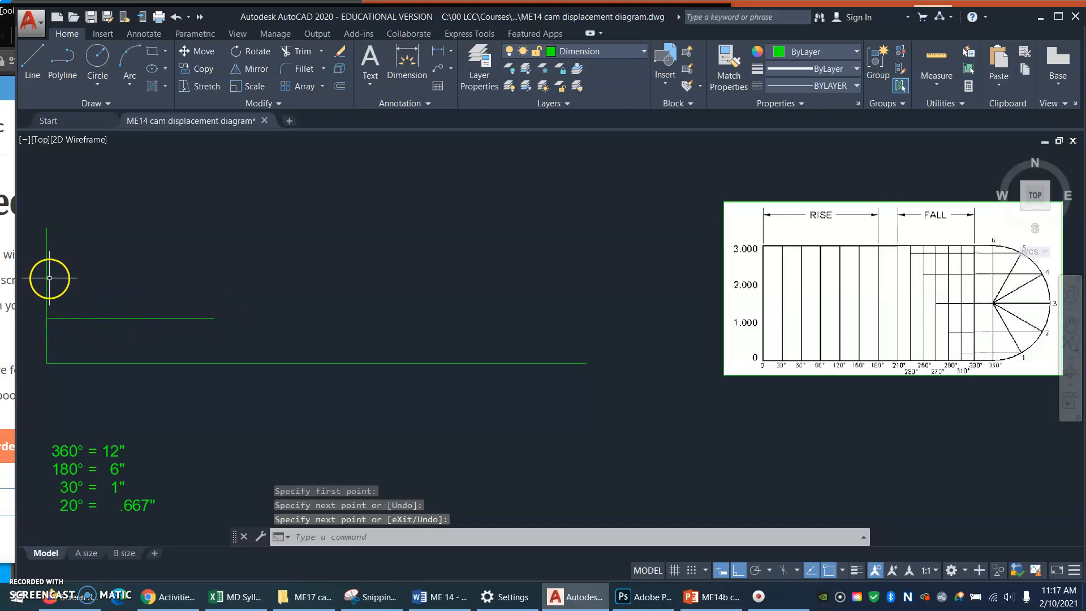
pyautogui.press('Return')
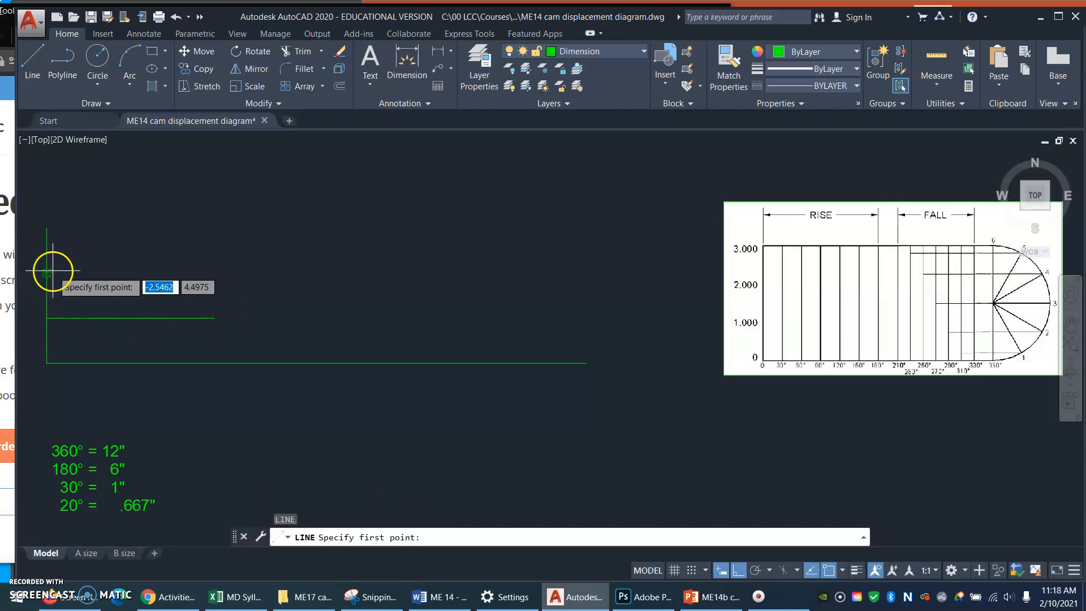
pyautogui.click(47, 272)
pyautogui.click(209, 274)
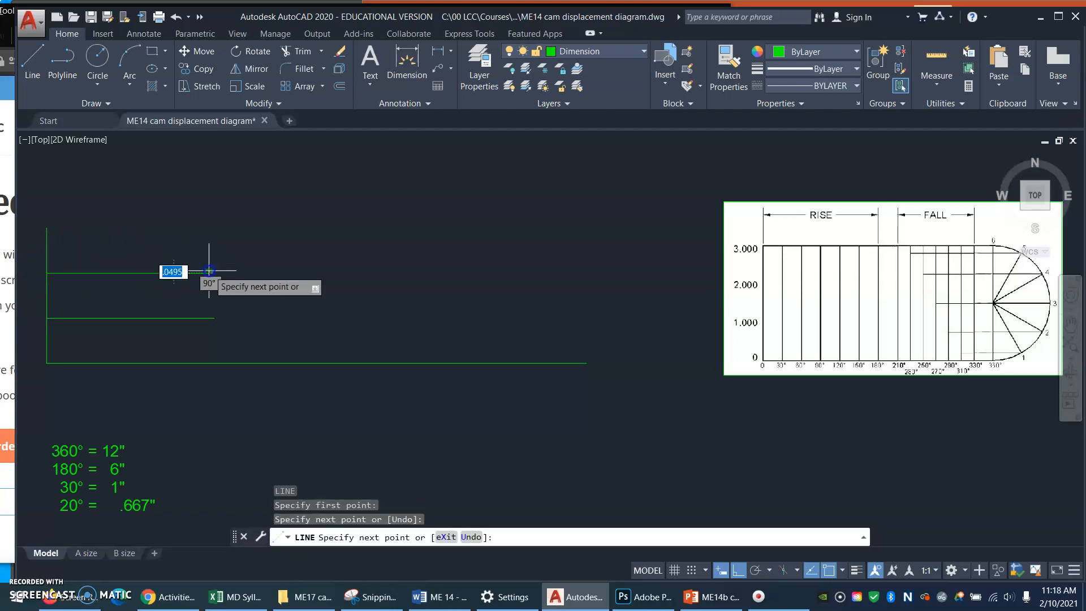
pyautogui.press('Return')
# Step: Erase the two short horizontal lines that start at the division points
pyautogui.write('e')
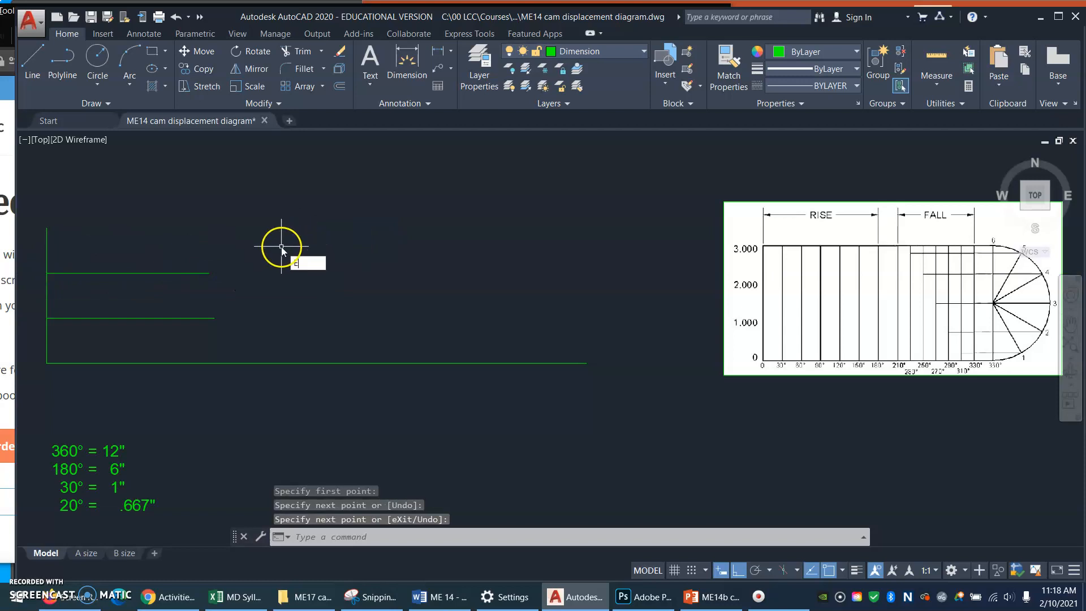
pyautogui.press('Return')
pyautogui.click(283, 235)
pyautogui.click(153, 329)
pyautogui.press('Return')
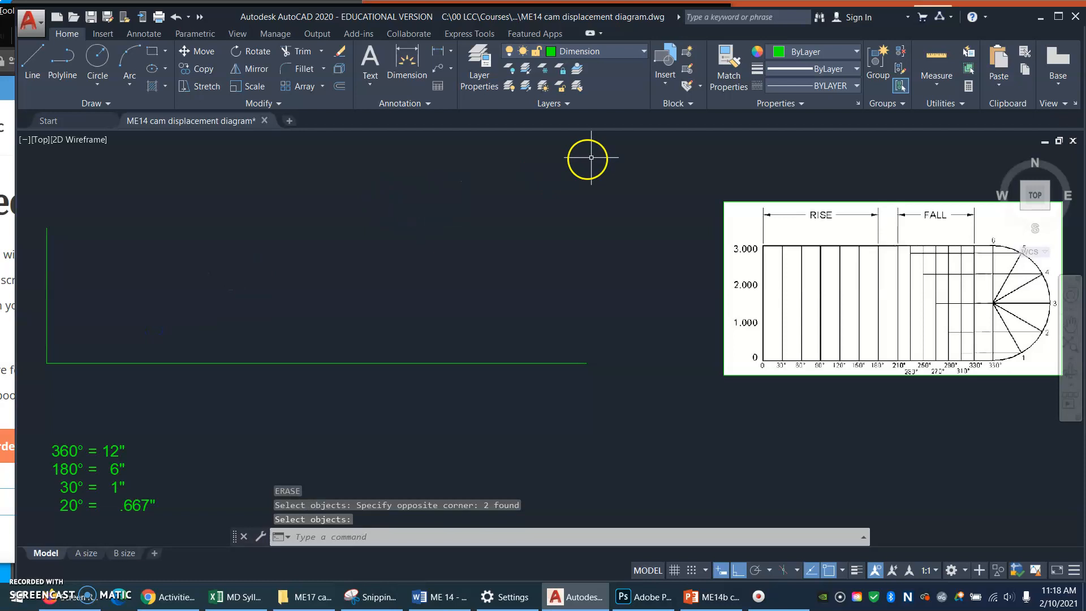
# Step: Try the circle-with-cross point style, sized relative to the screen, on the division points and undo the change
pyautogui.click(962, 103)
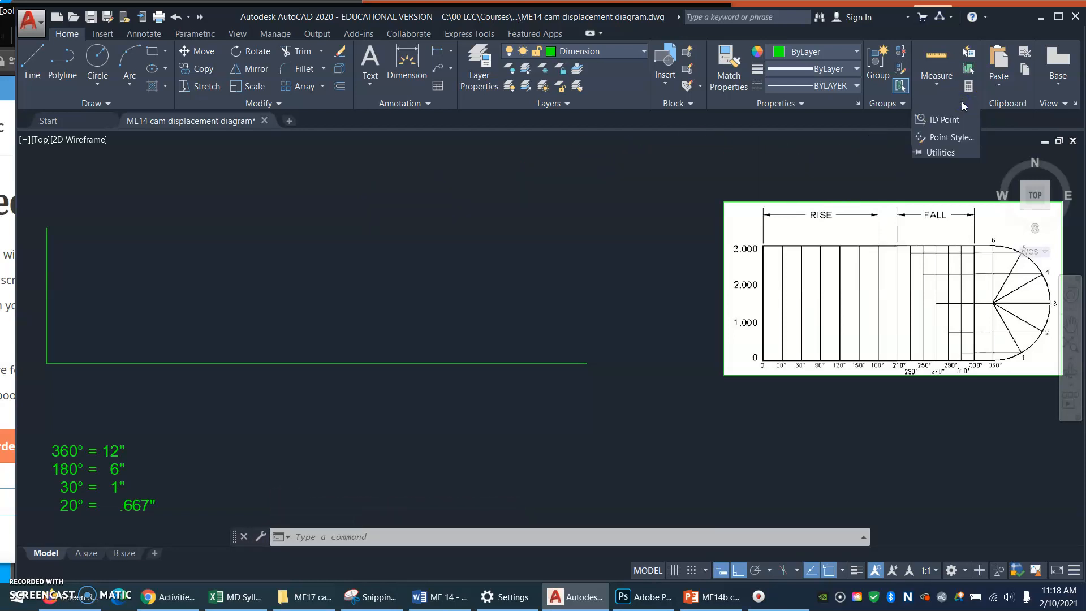
pyautogui.click(952, 137)
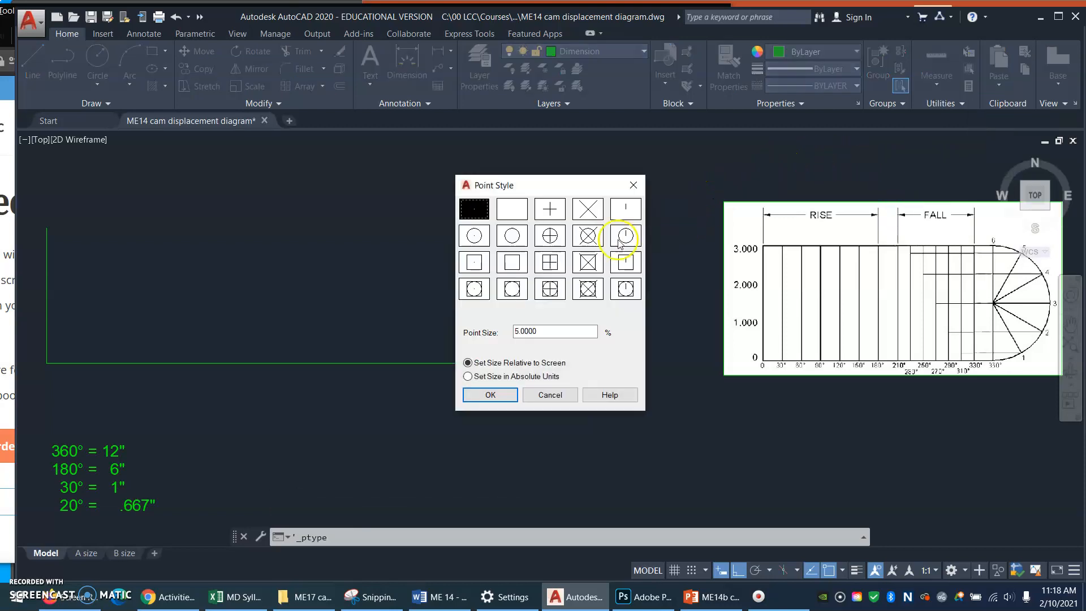
pyautogui.click(549, 237)
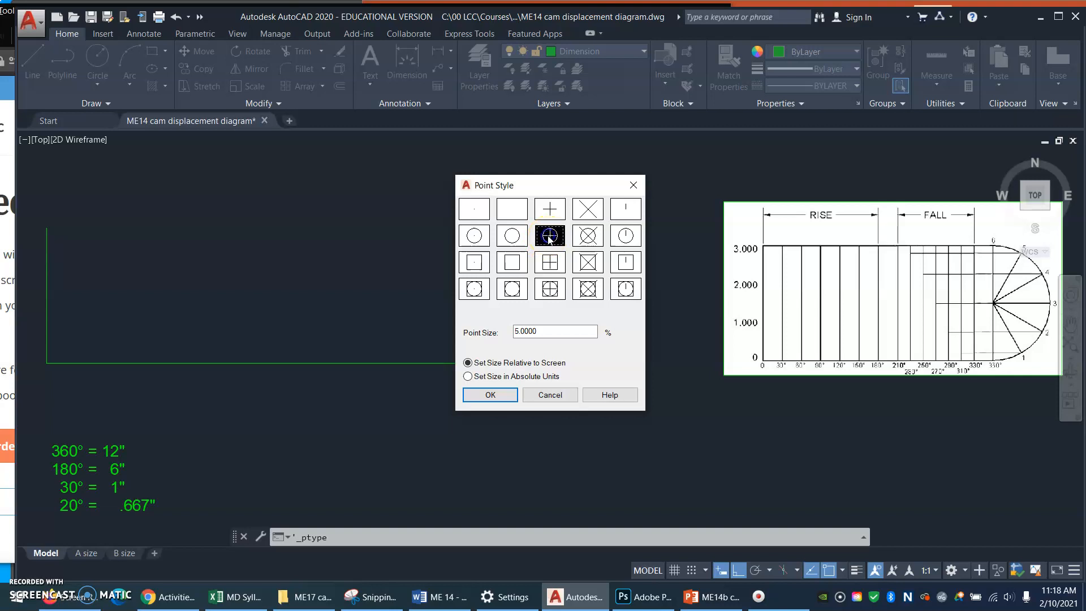
pyautogui.click(497, 399)
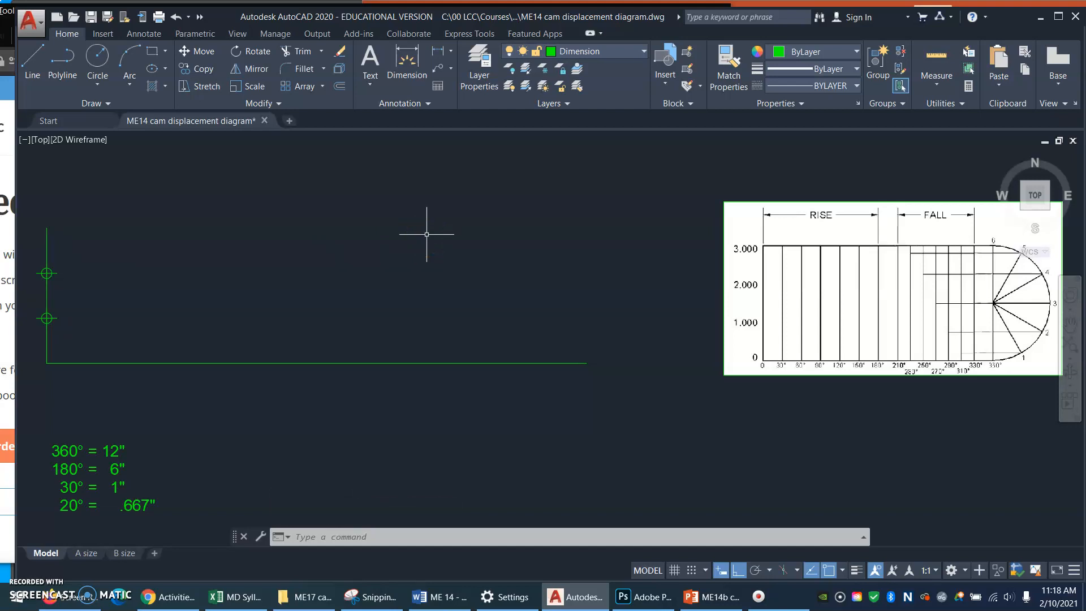
pyautogui.click(177, 18)
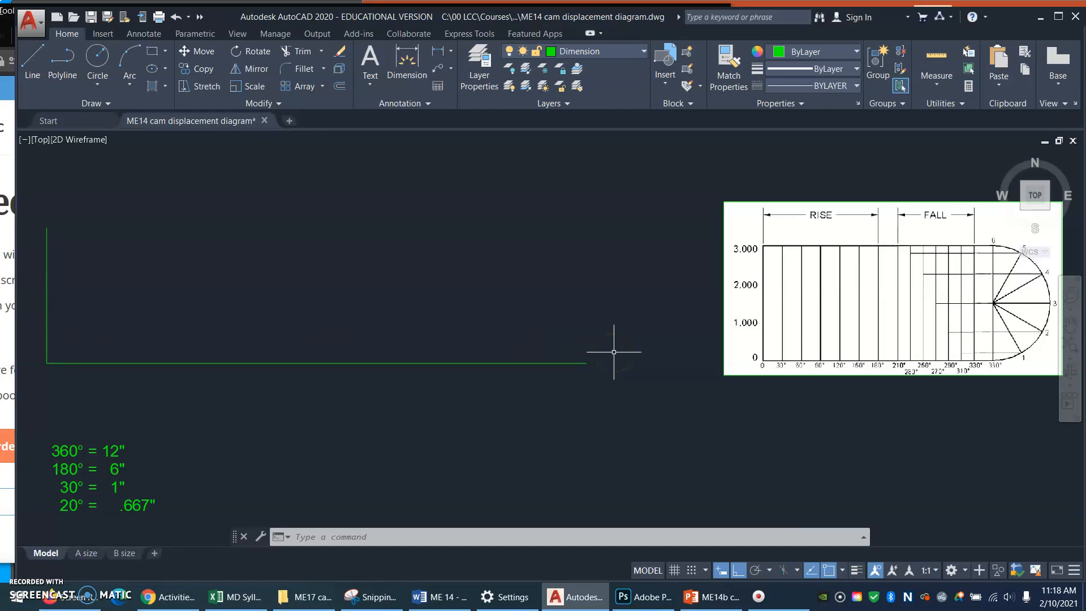
pyautogui.click(616, 366)
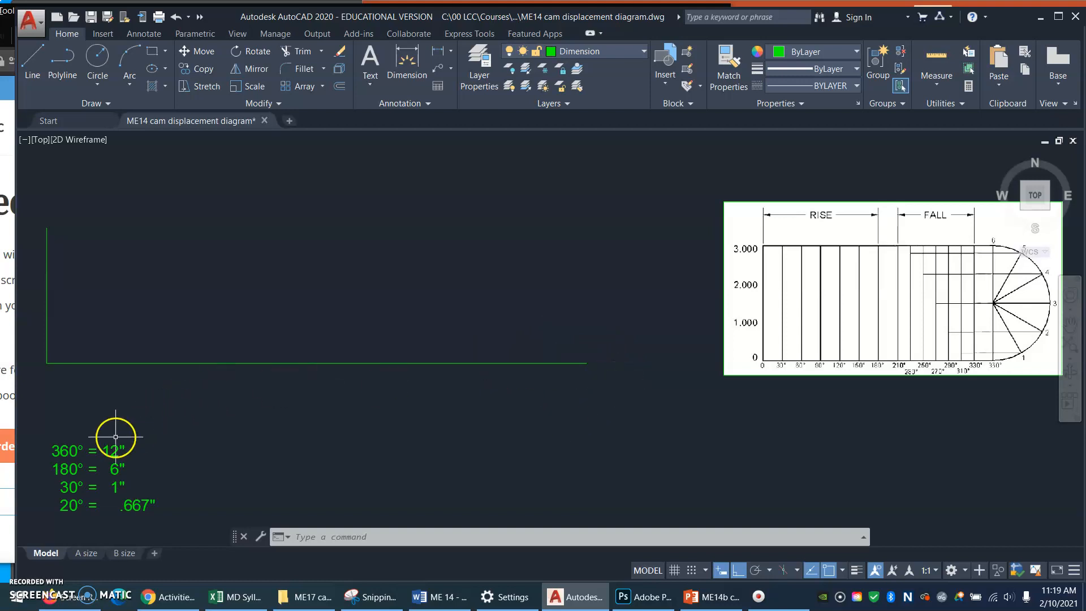
pyautogui.click(62, 451)
pyautogui.click(126, 444)
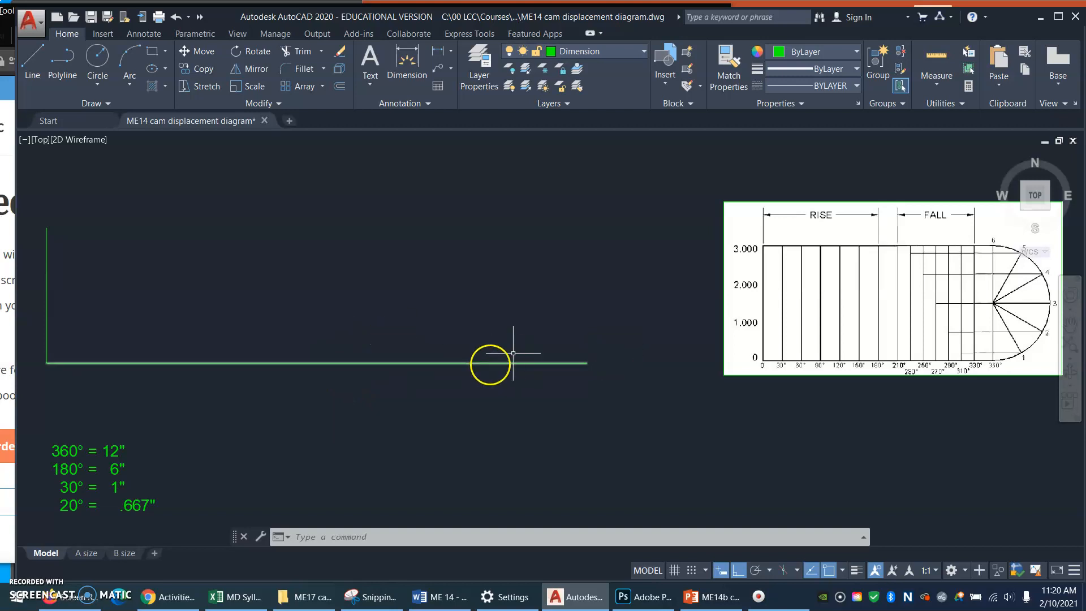
# Step: Try a separate horizontal line just below the long baseline and undo it
pyautogui.write('l')
pyautogui.press('Return')
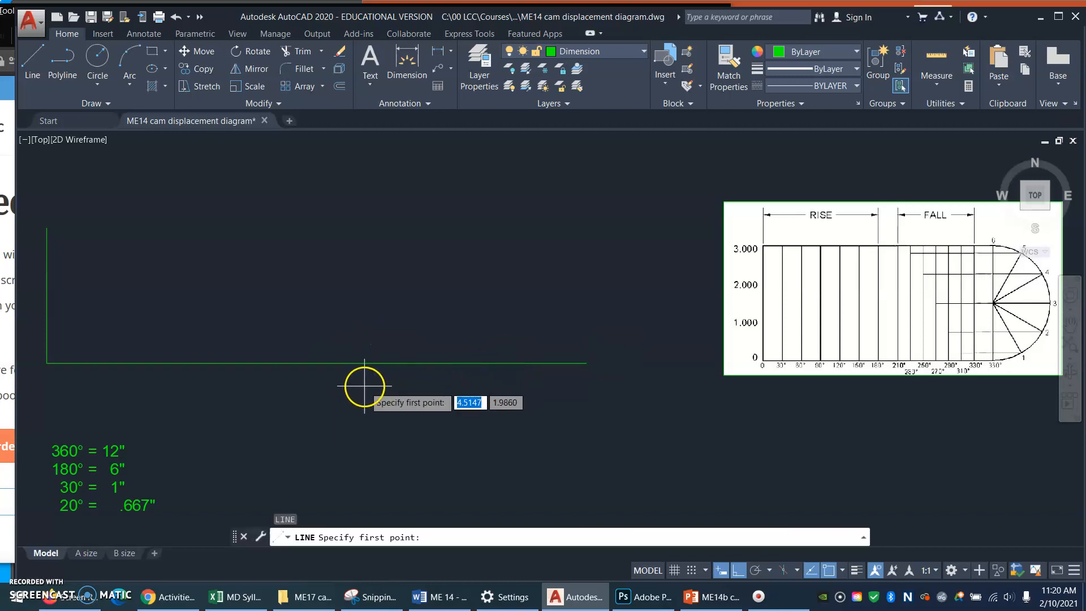
pyautogui.click(364, 385)
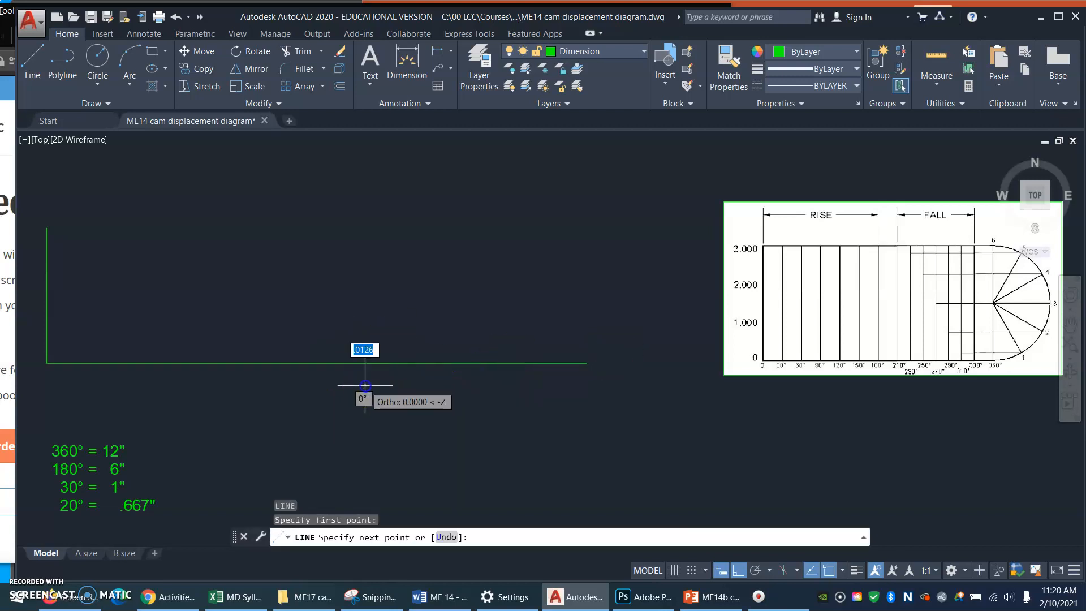
pyautogui.click(541, 390)
pyautogui.press('Return')
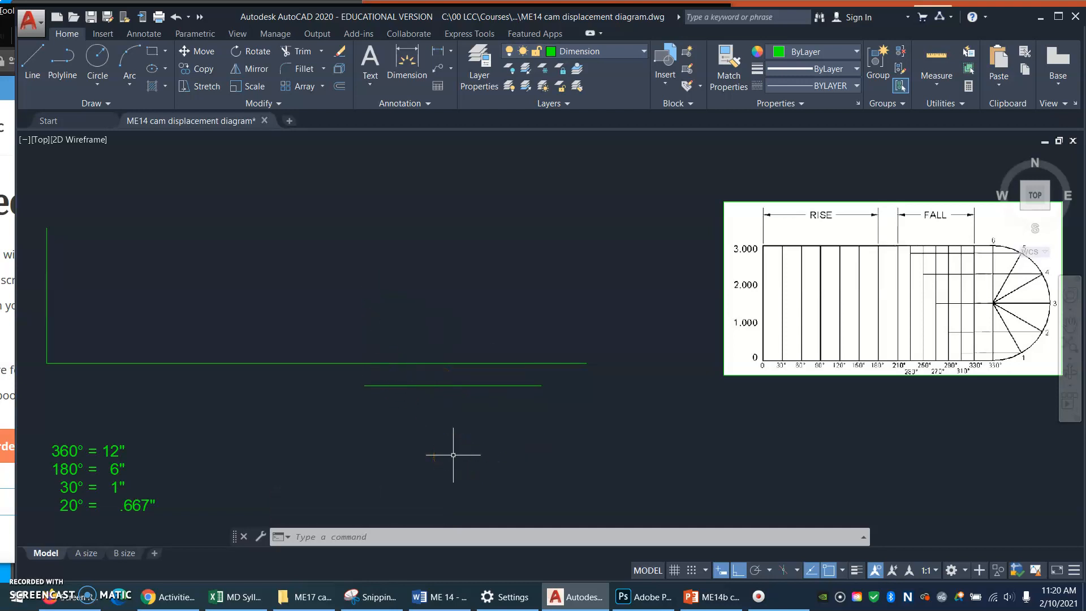
pyautogui.hotkey('ctrl', 'z')
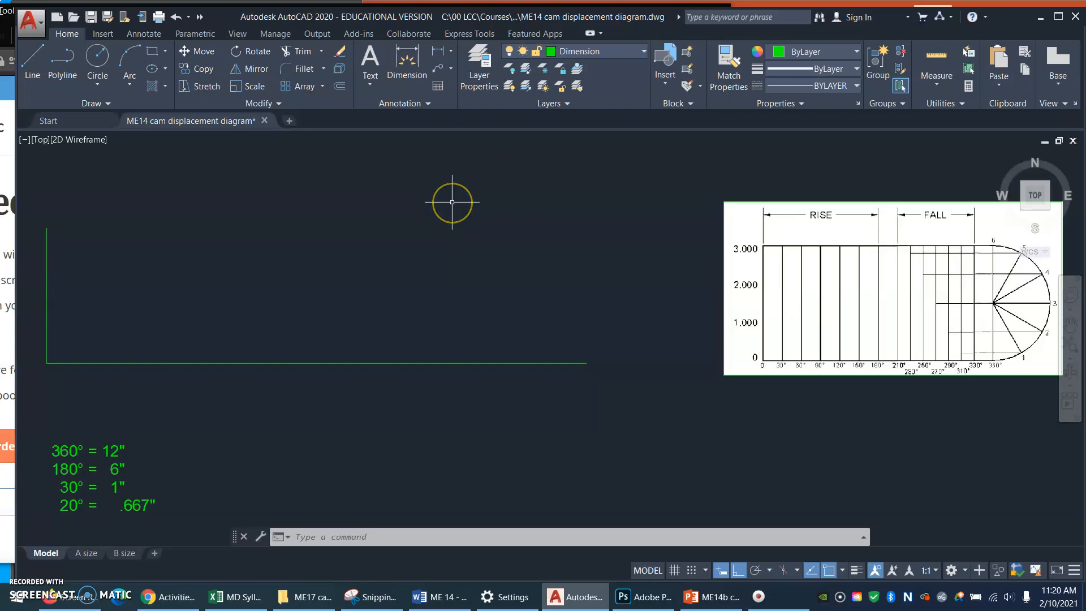
# Step: Make Object the current layer for drawing on the finished displacement diagram grid
pyautogui.write('z')
pyautogui.press('Return')
pyautogui.write('p')
pyautogui.press('Return')
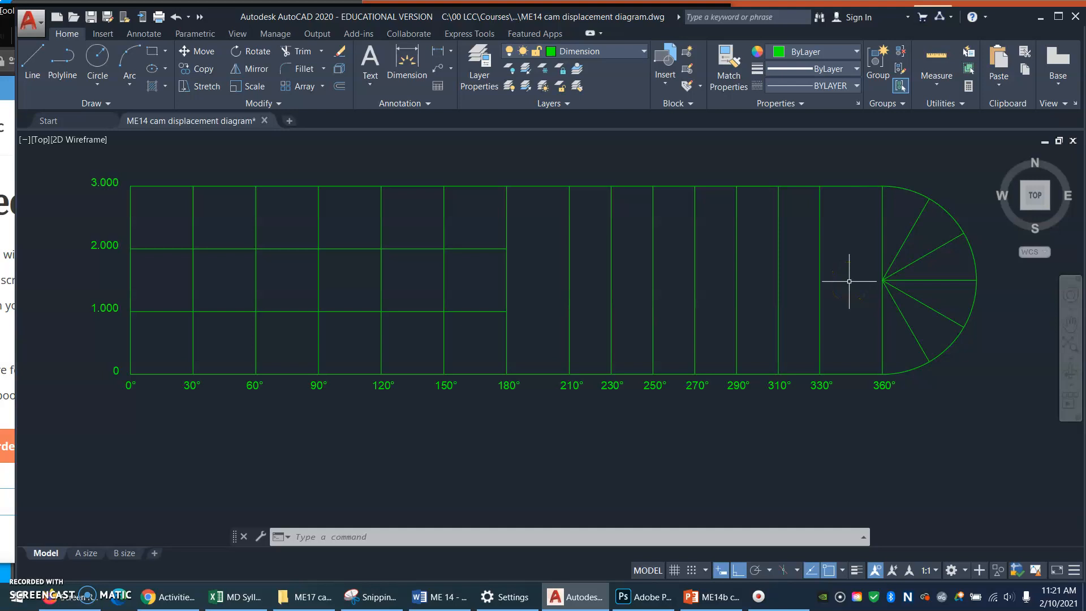
pyautogui.click(642, 52)
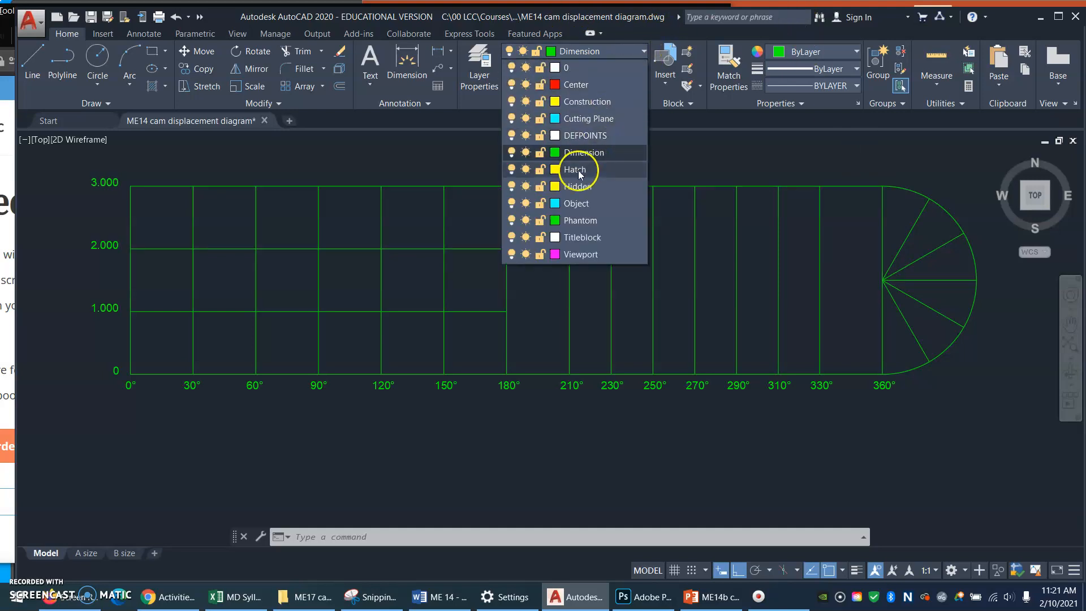
pyautogui.click(592, 204)
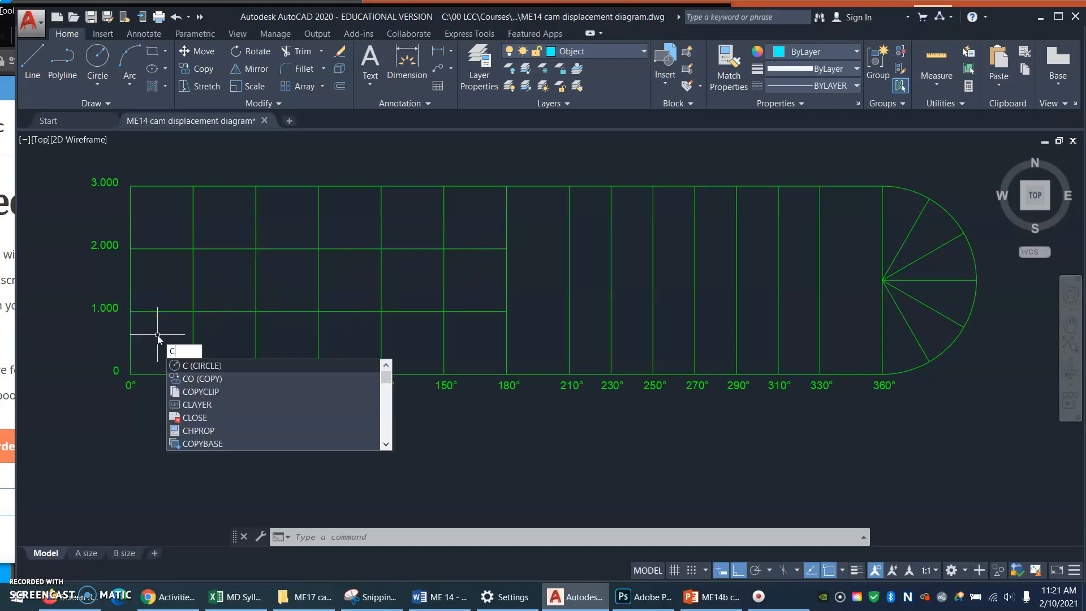
# Step: Draw a circle centred on the 0° line at height 1.000, passing through the grid's origin
pyautogui.press('Return')
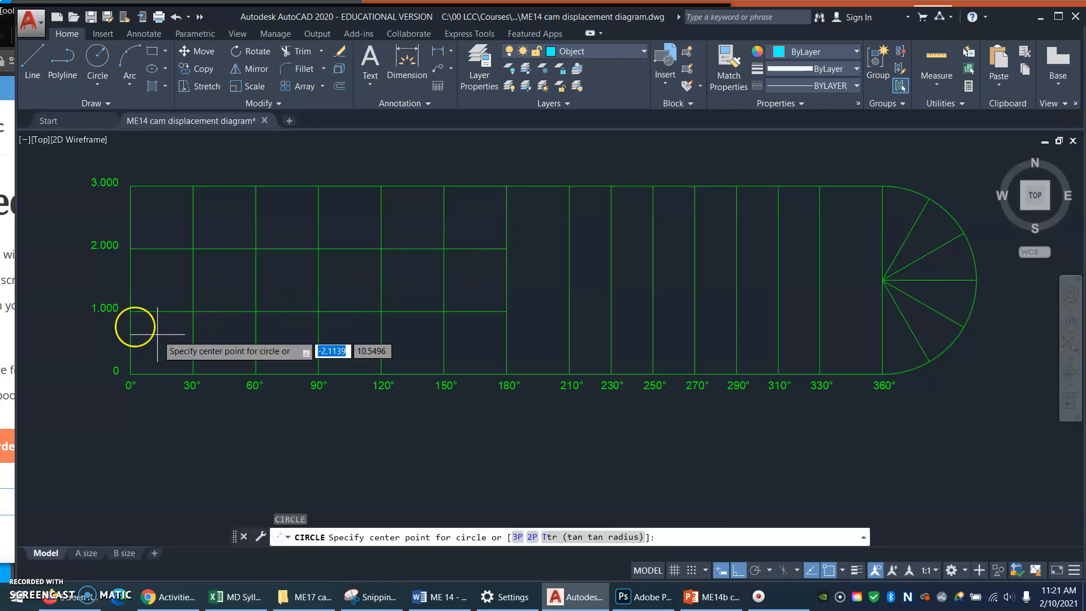
pyautogui.click(130, 310)
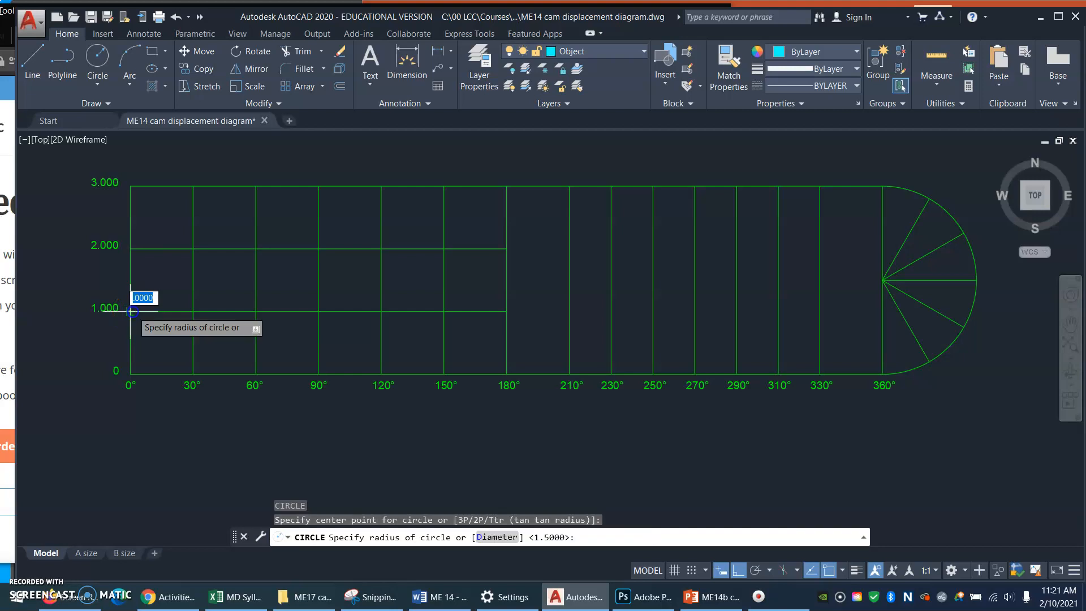
pyautogui.click(130, 373)
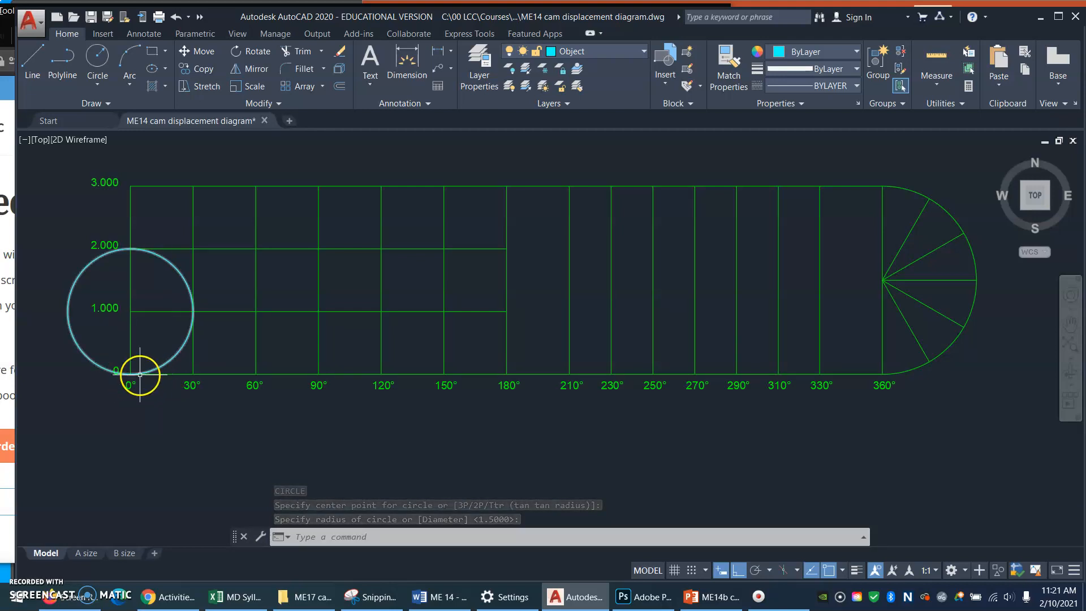
# Step: Draw a circle centred on the 180° line at height 2.000, with its radius reaching the 3.000 line
pyautogui.press('Return')
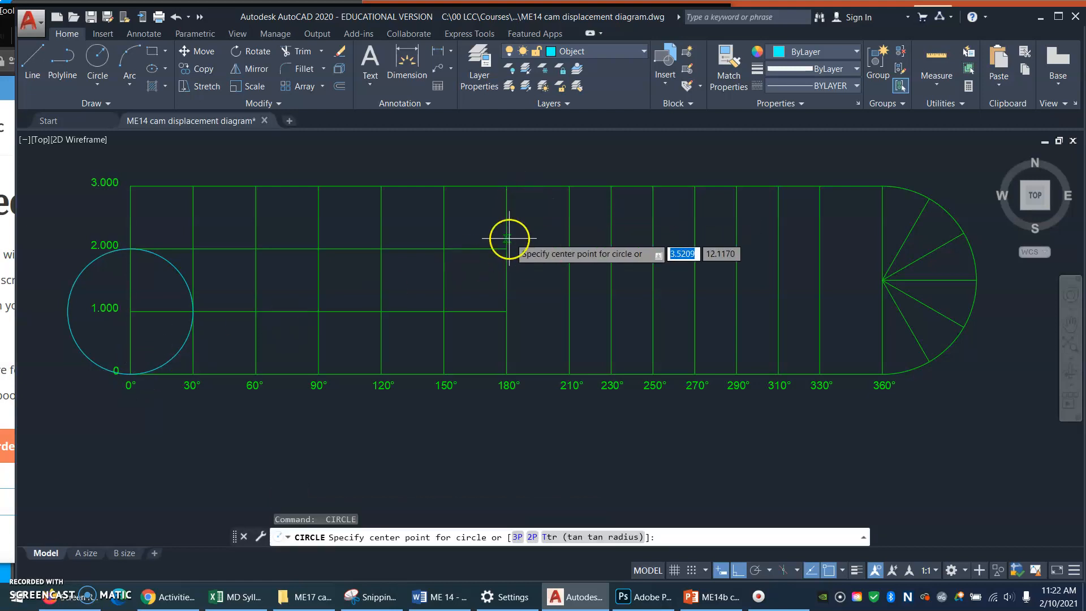
pyautogui.click(507, 247)
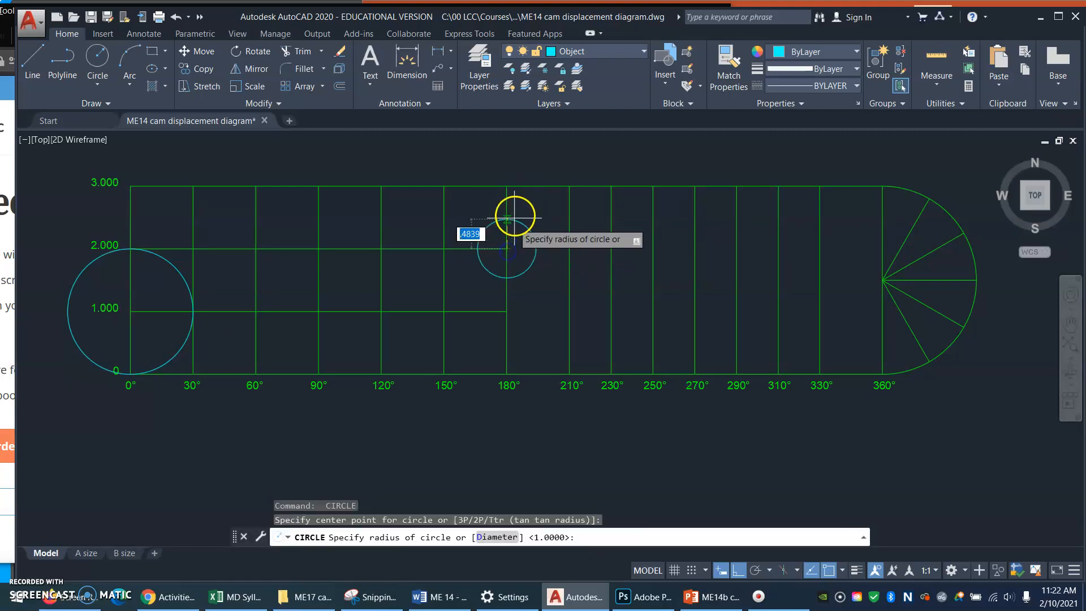
pyautogui.click(511, 186)
pyautogui.press('Return')
pyautogui.press('Escape')
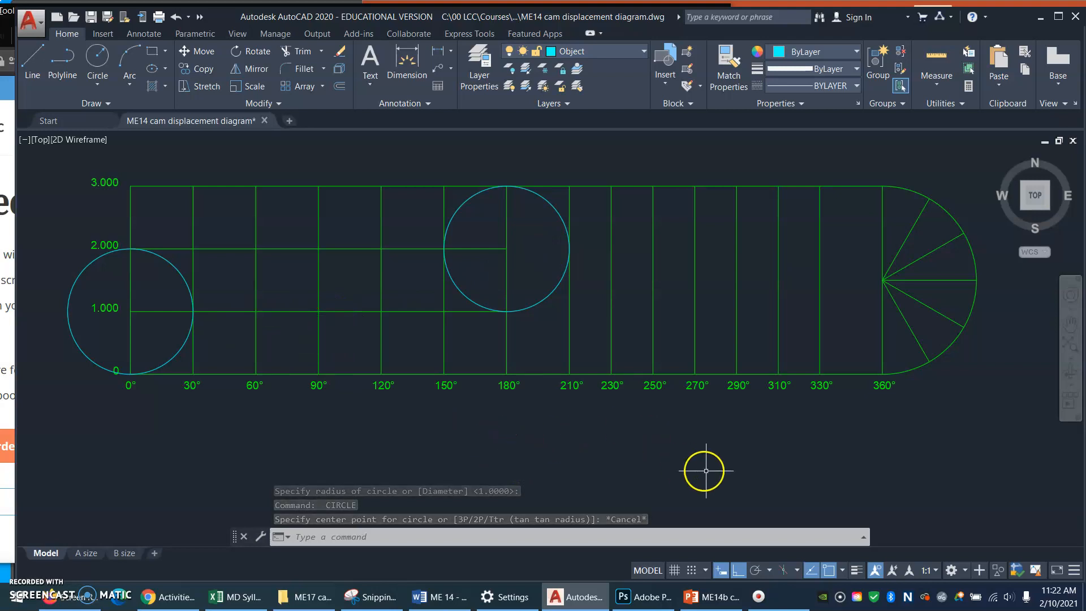
# Step: Turn Ortho off and draw a line tangent to both circles, from the 0° circle's underside to the 180° circle's upper side
pyautogui.click(738, 571)
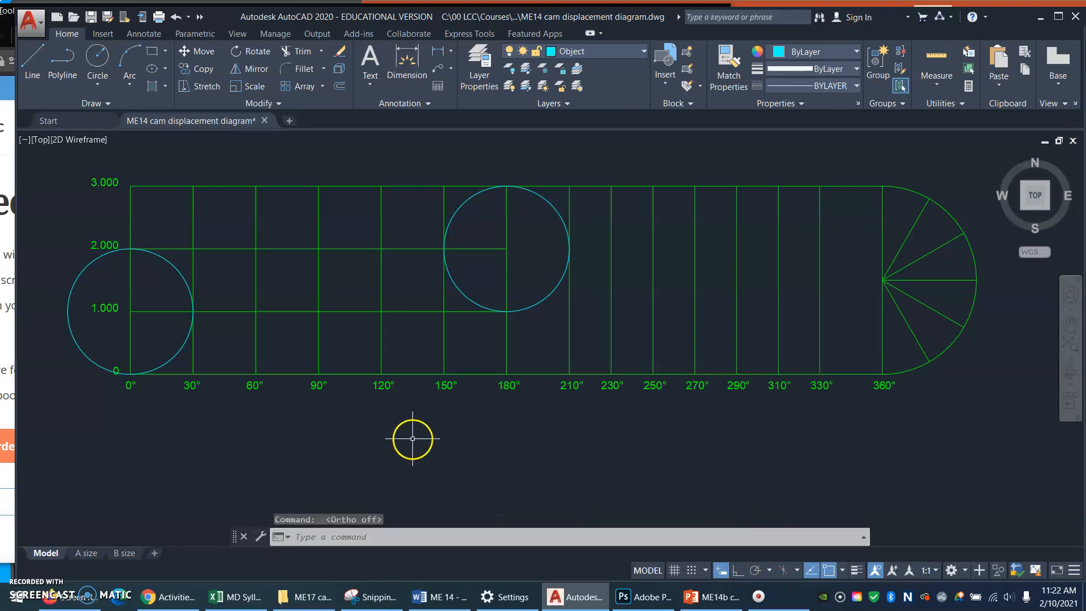
pyautogui.write('l')
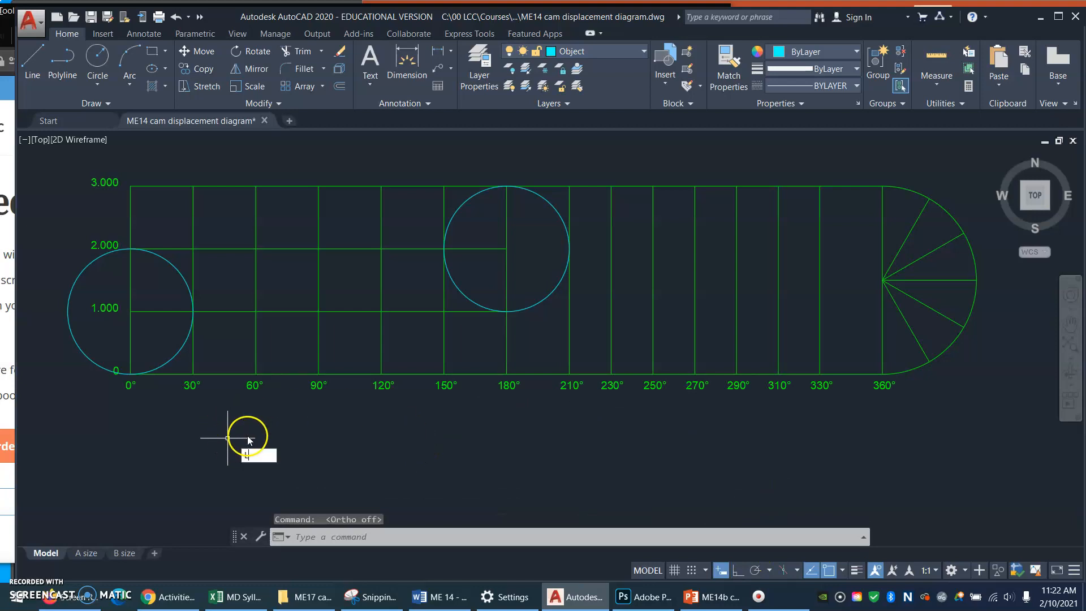
pyautogui.press('Return')
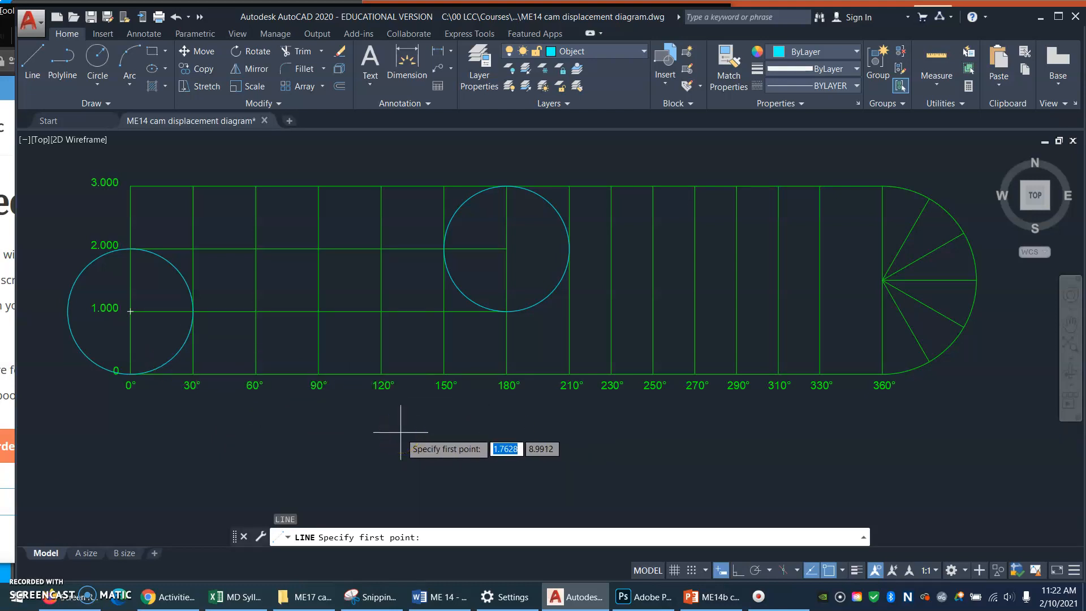
pyautogui.press('F8')
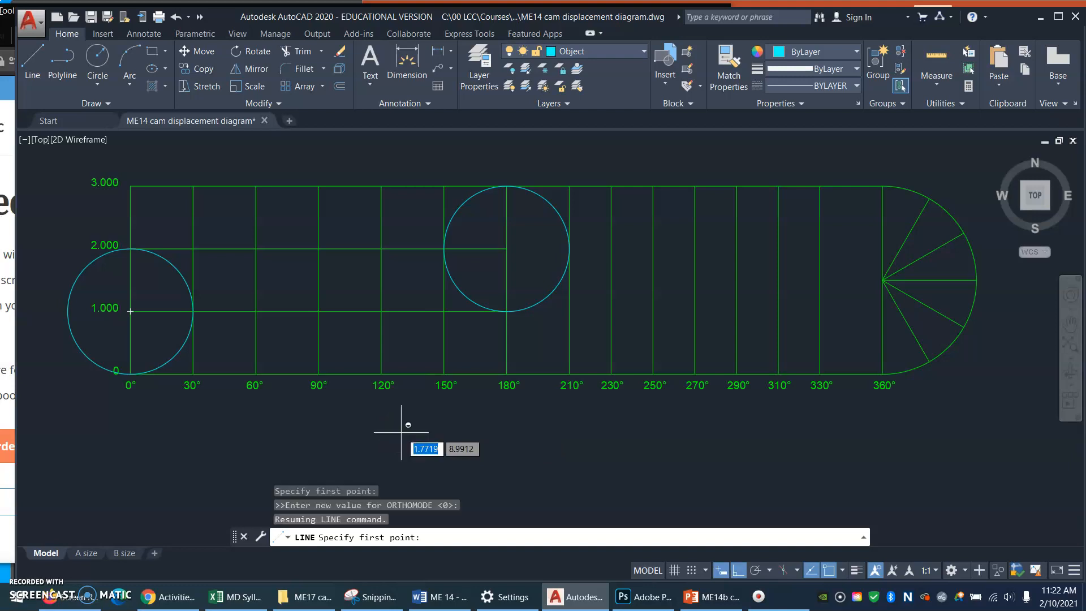
pyautogui.keyDown('shift'); pyautogui.rightClick(400, 432); pyautogui.keyUp('shift')
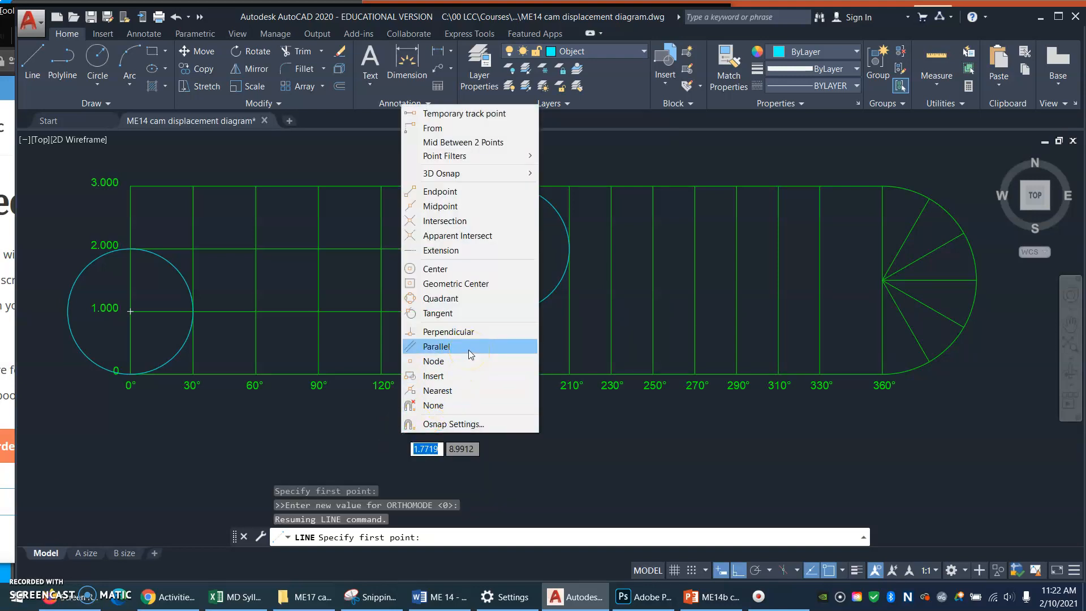
pyautogui.click(459, 314)
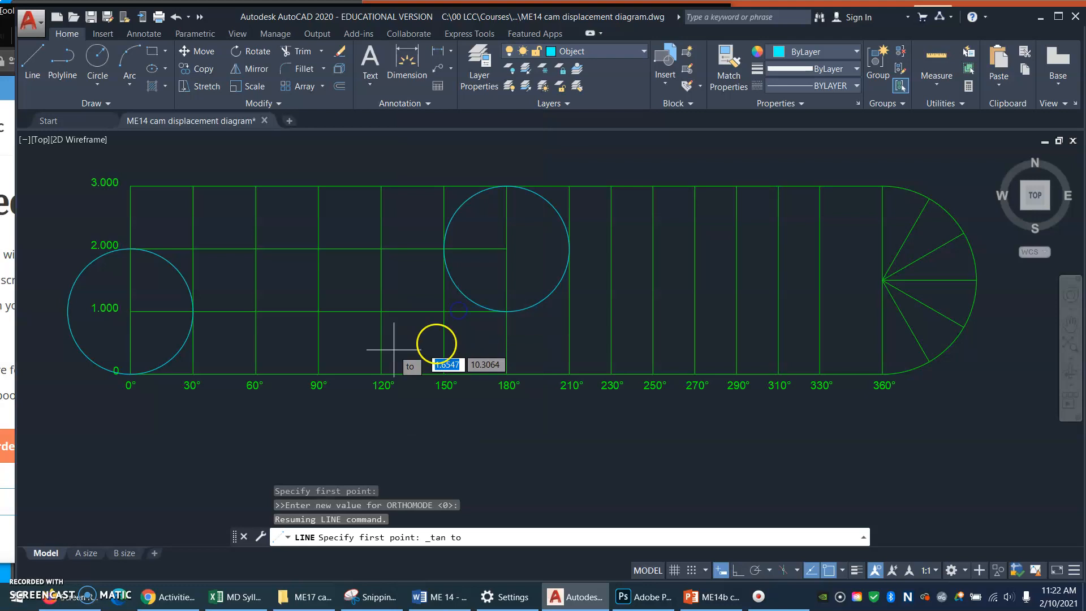
pyautogui.click(164, 366)
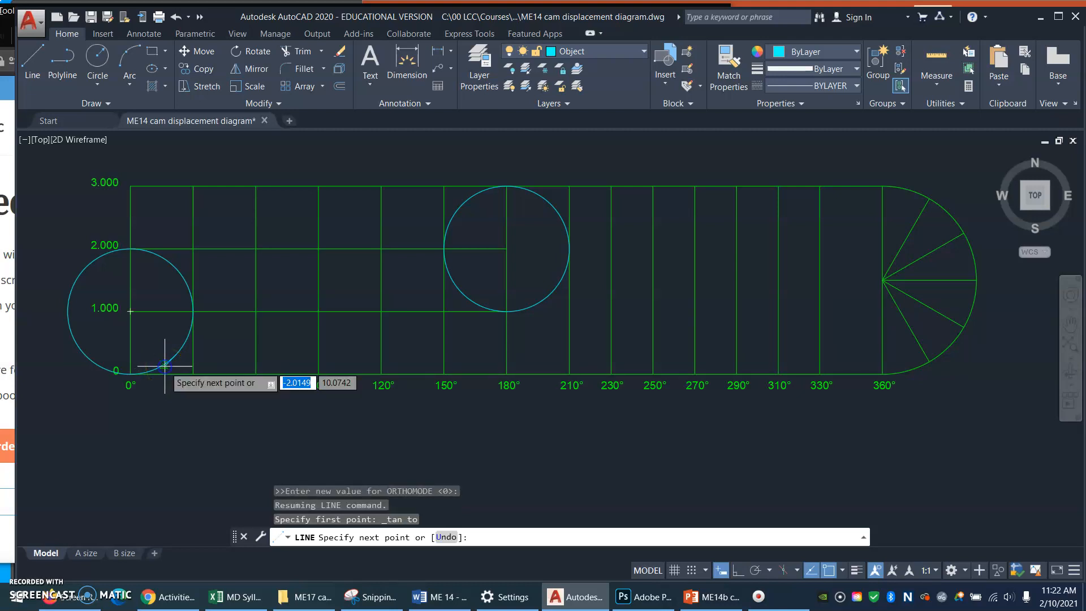
pyautogui.keyDown('shift'); pyautogui.rightClick(471, 199); pyautogui.keyUp('shift')
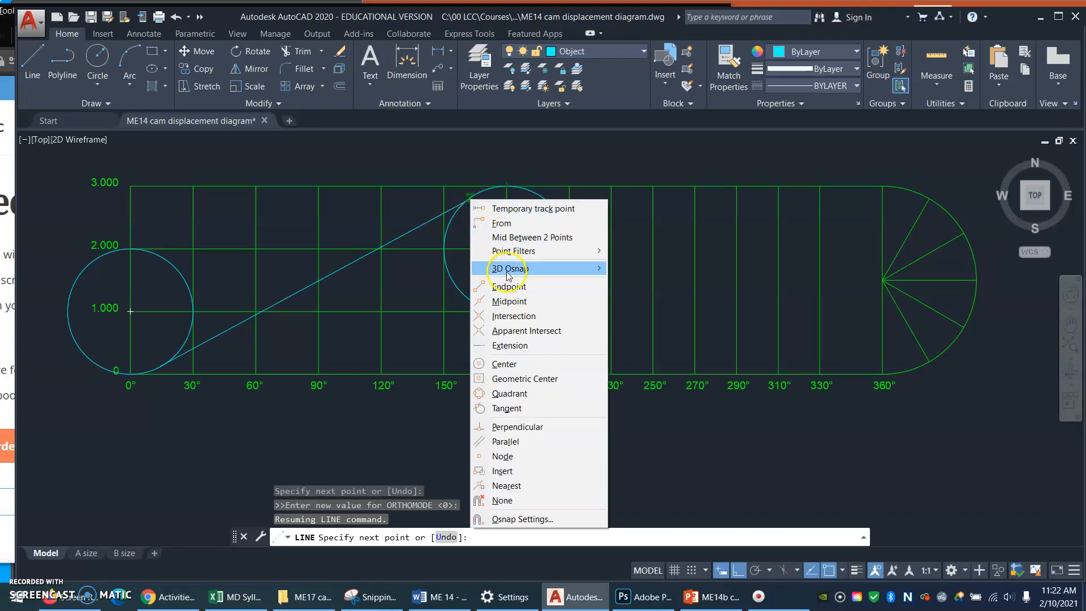
pyautogui.click(521, 409)
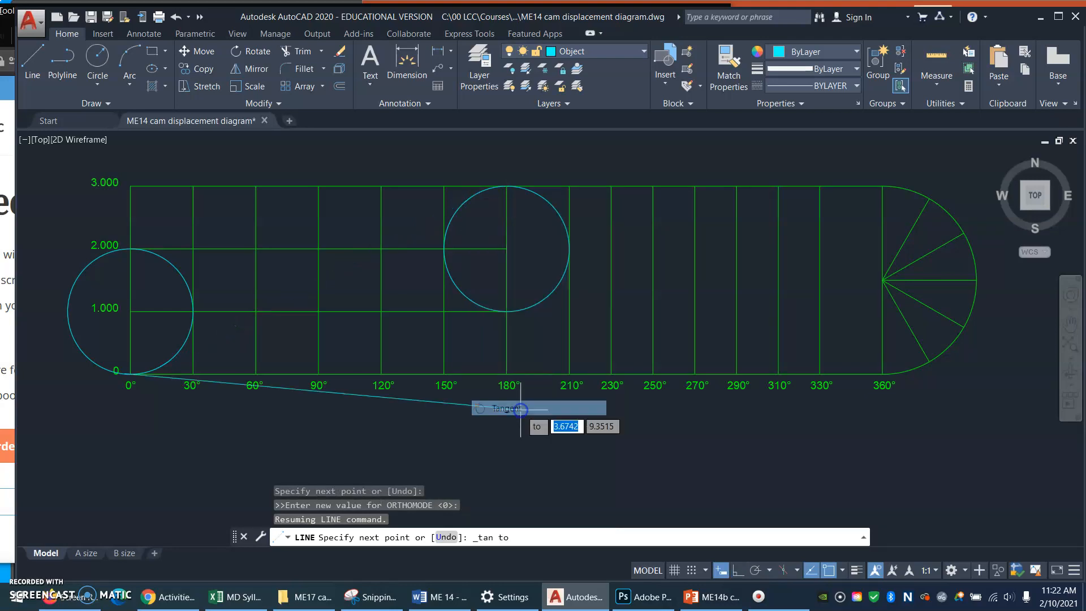
pyautogui.click(471, 198)
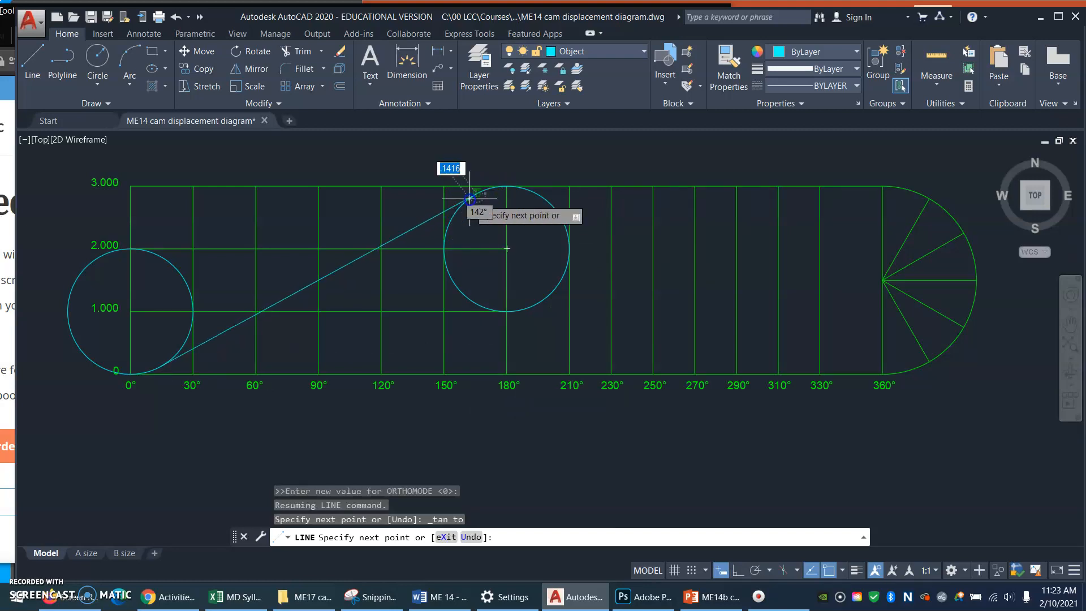
pyautogui.rightClick(472, 200)
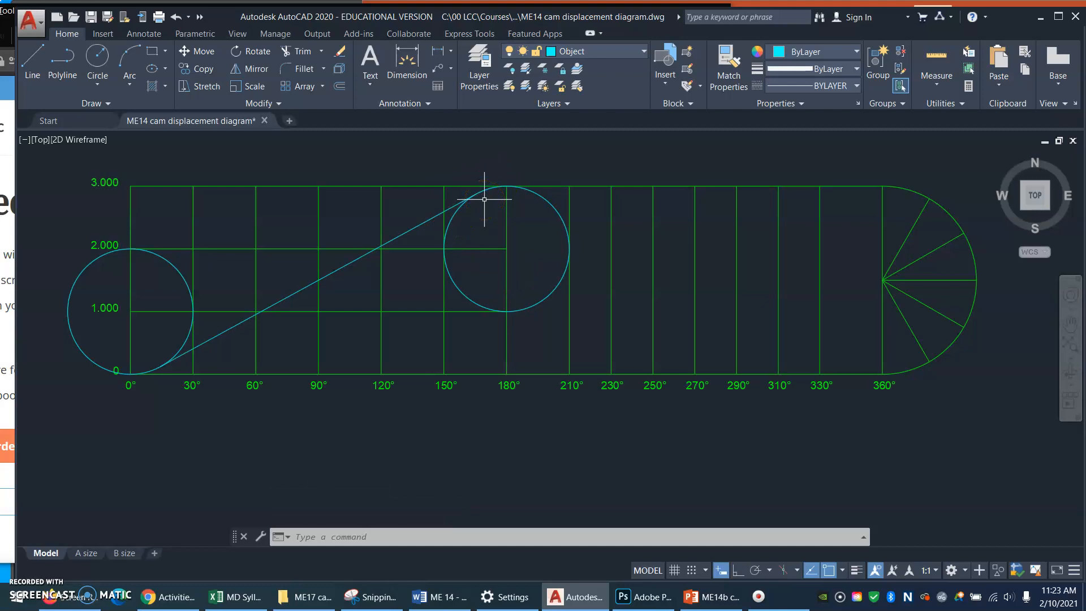
# Step: Trim the inner arcs of both circles, using the tangent line and the 0° and 180° lines as cutting edges
pyautogui.press('Return')
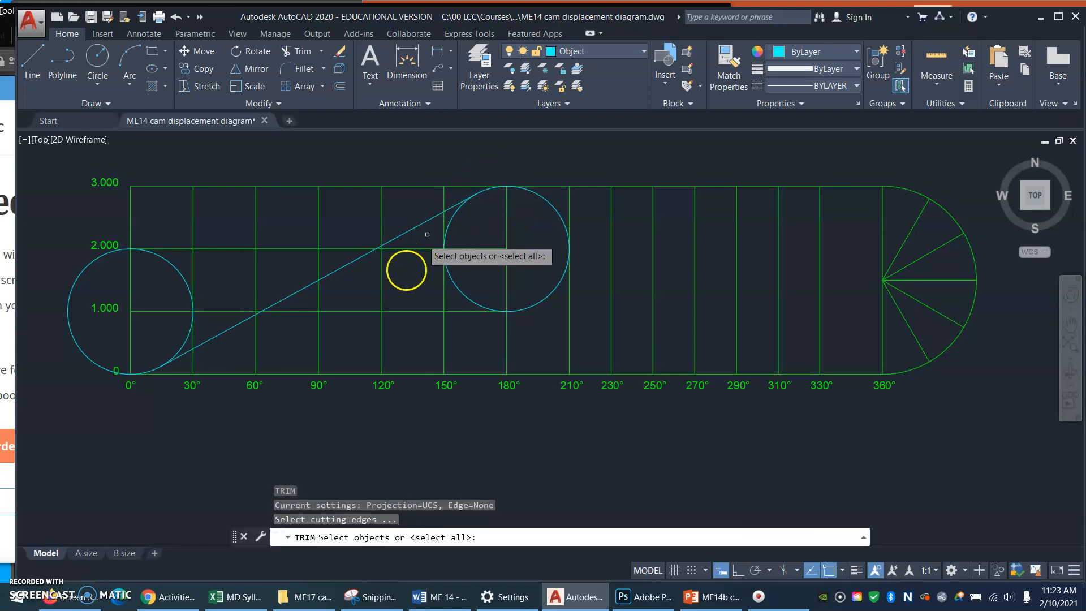
pyautogui.click(230, 328)
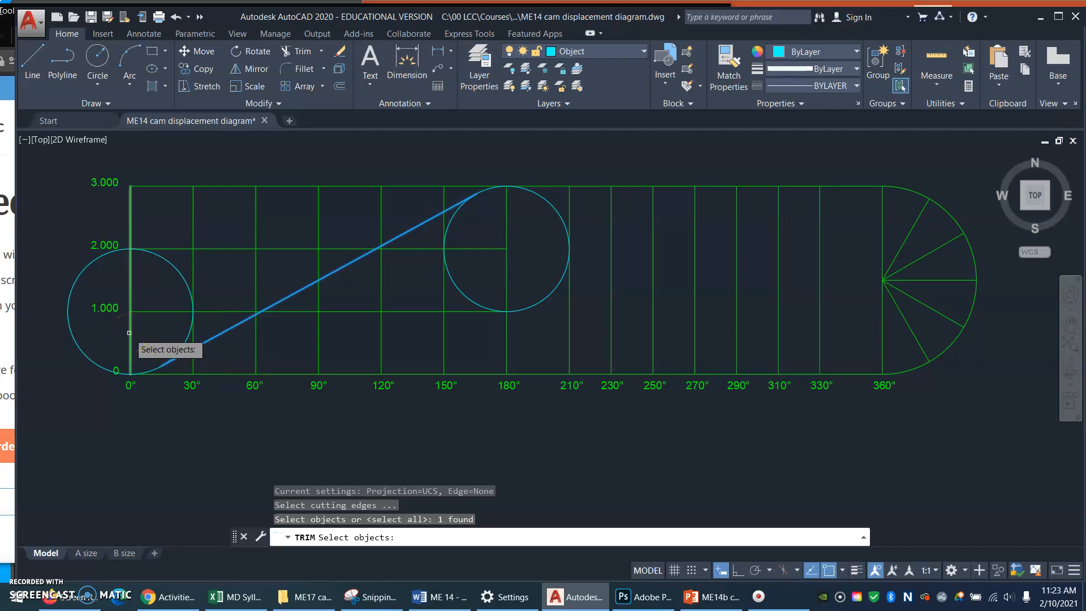
pyautogui.click(129, 333)
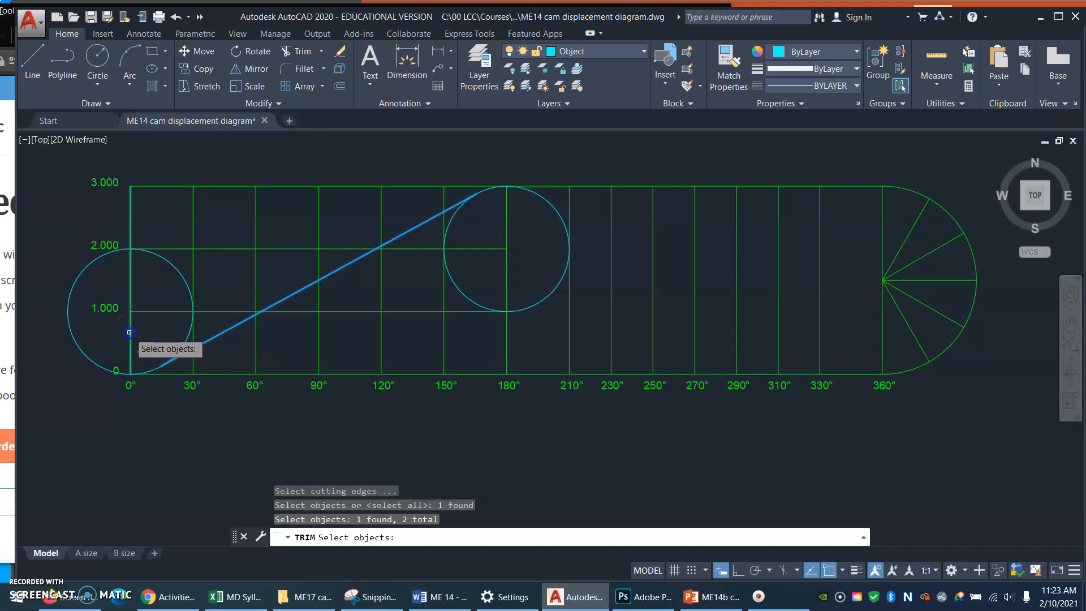
pyautogui.click(507, 272)
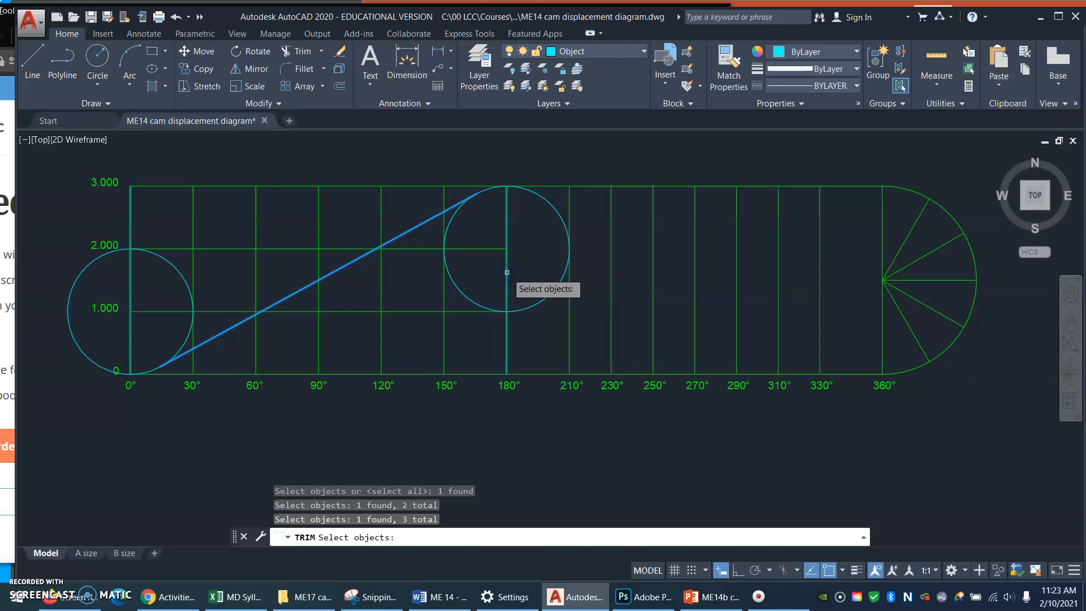
pyautogui.press('Return')
pyautogui.click(463, 291)
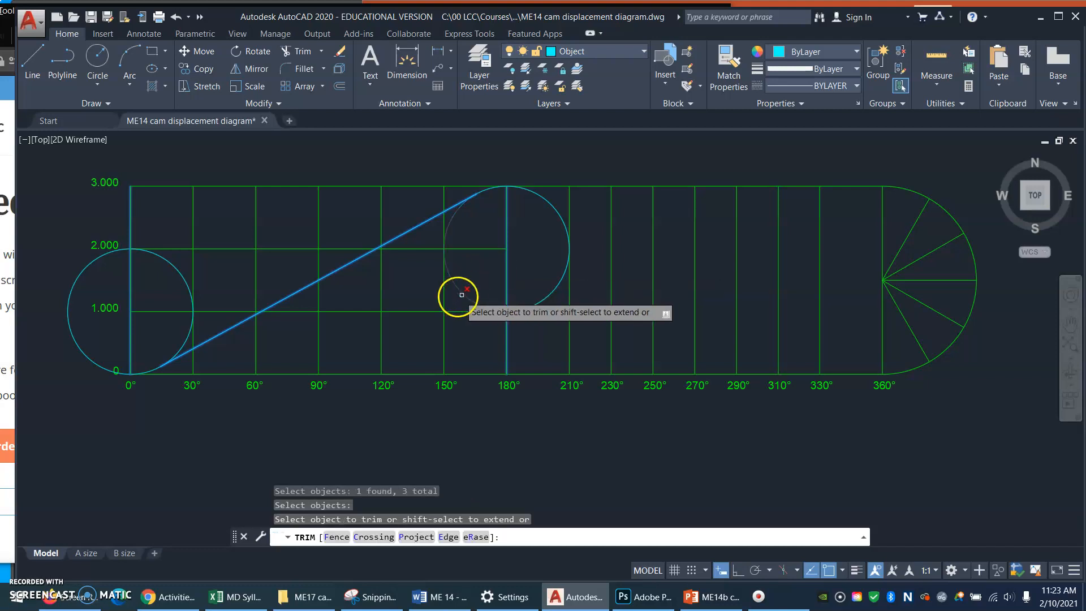
pyautogui.click(177, 267)
pyautogui.press('Escape')
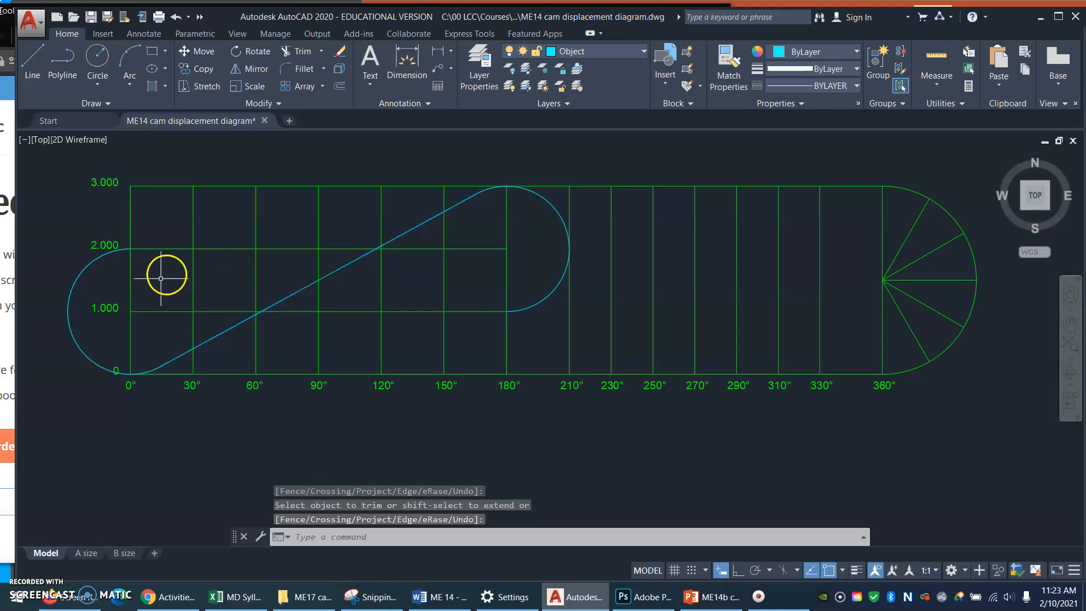
# Step: Try erasing the two remaining circle arcs at the ends of the tangent line and undo it
pyautogui.write('e')
pyautogui.press('Return')
pyautogui.click(79, 274)
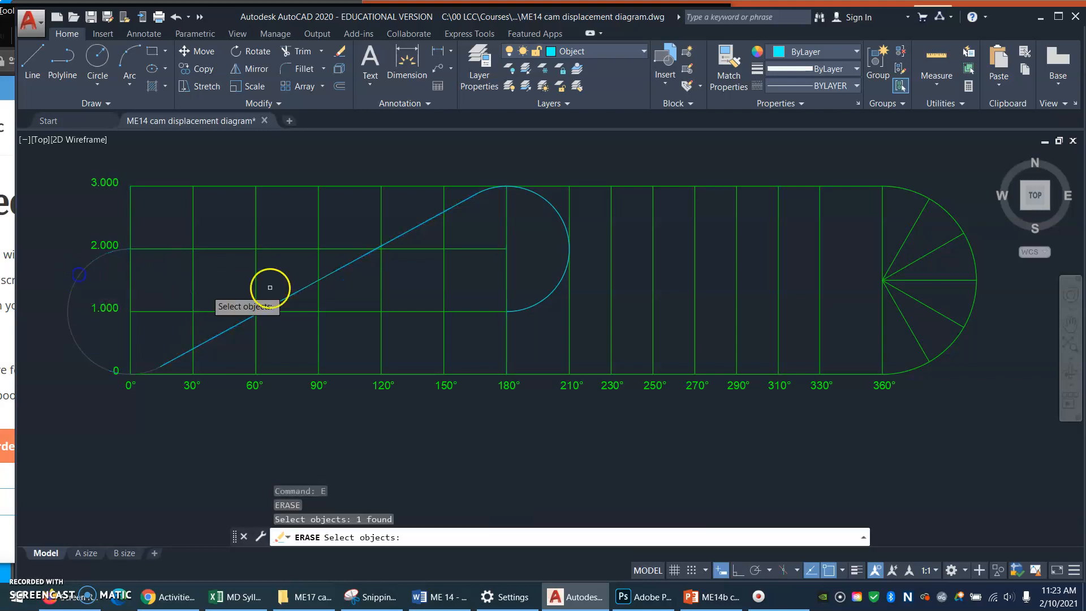
pyautogui.click(531, 305)
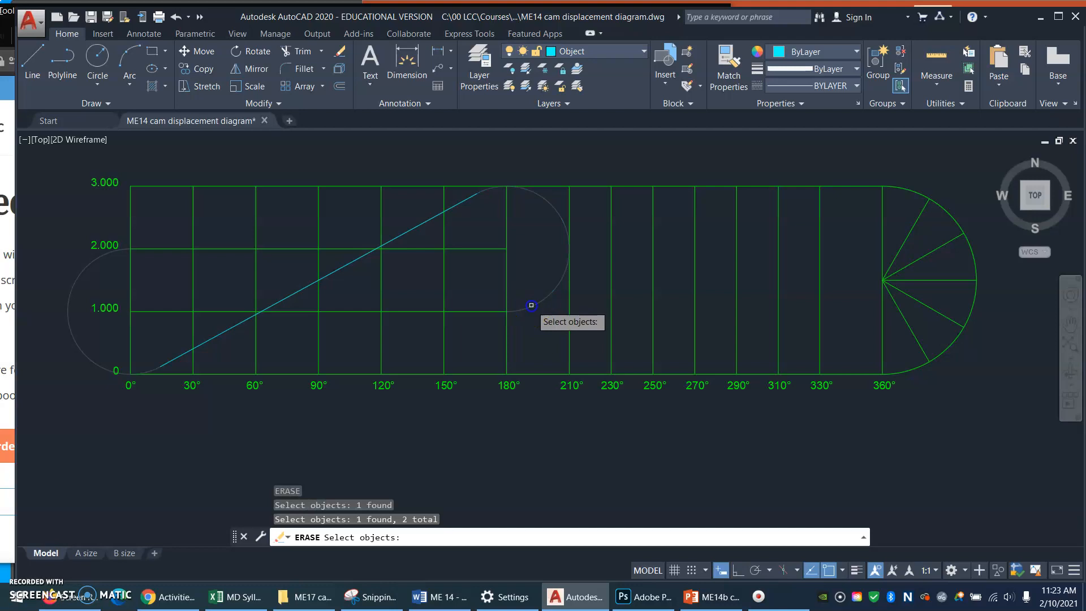
pyautogui.press('Return')
pyautogui.hotkey('ctrl', 'z')
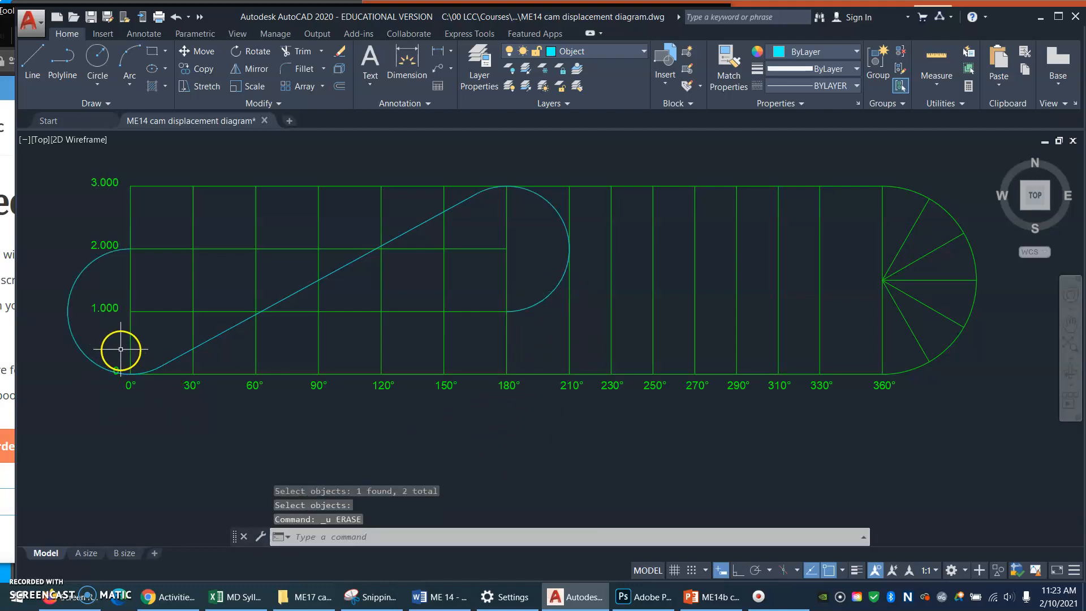
# Step: Trim the outer arcs beyond the 0° and 180° lines, using all objects as cutting edges
pyautogui.write('tr')
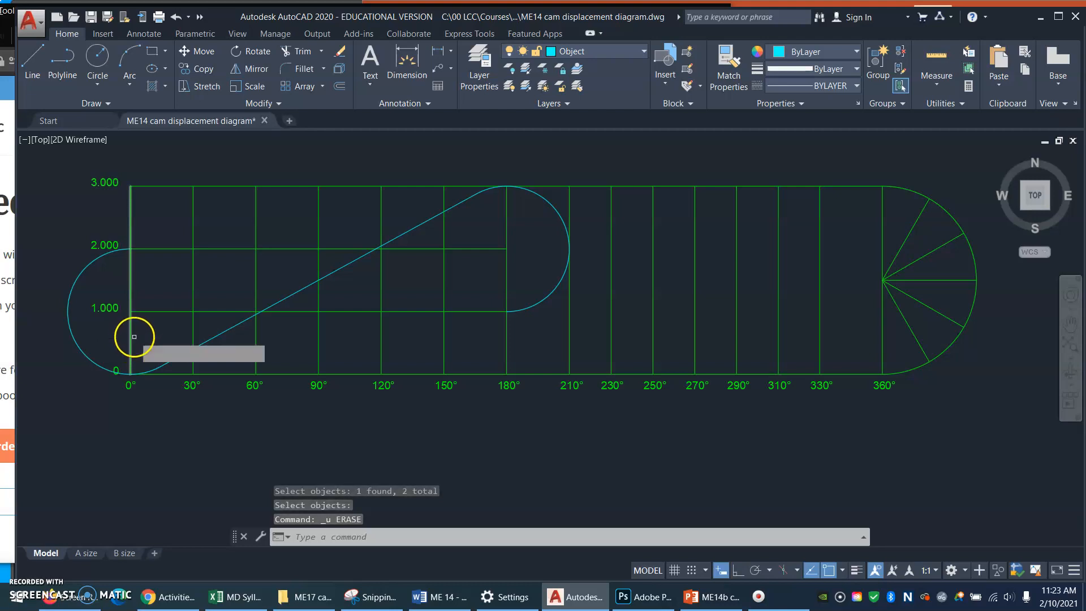
pyautogui.press('Return')
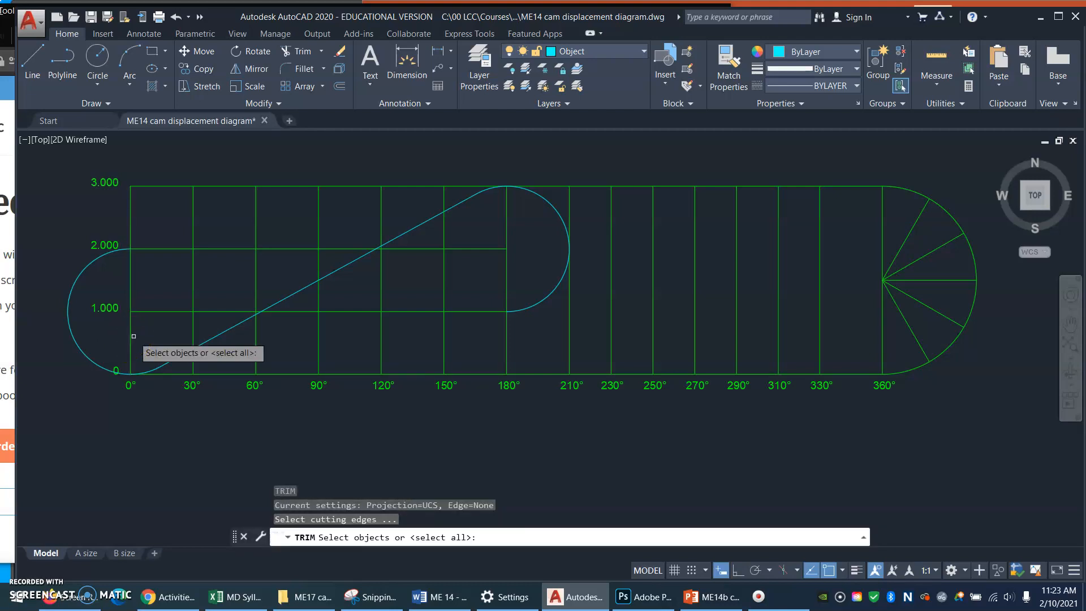
pyautogui.press('Return')
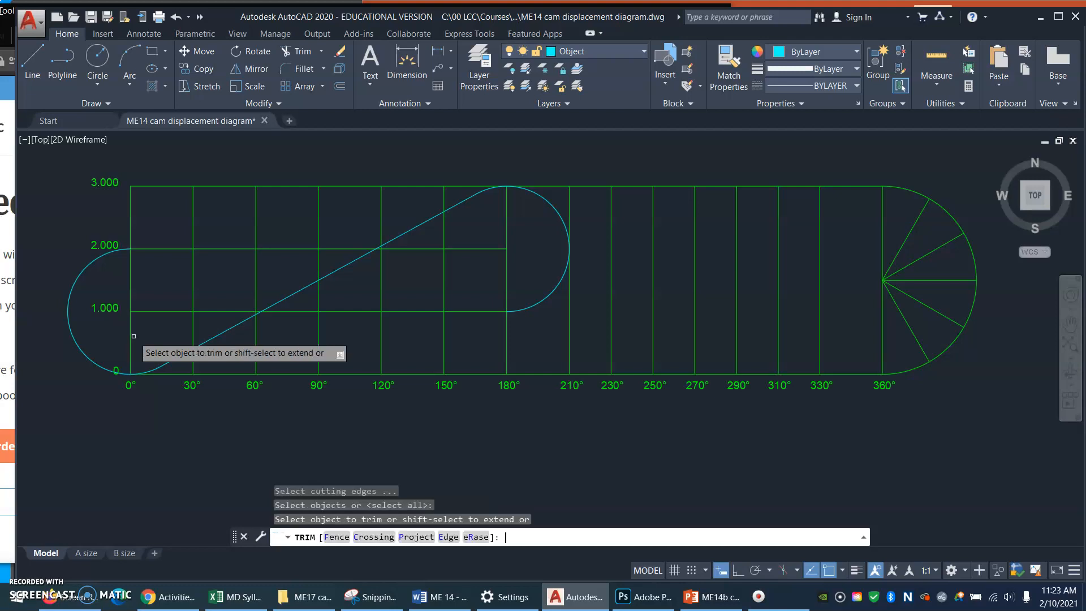
pyautogui.click(82, 352)
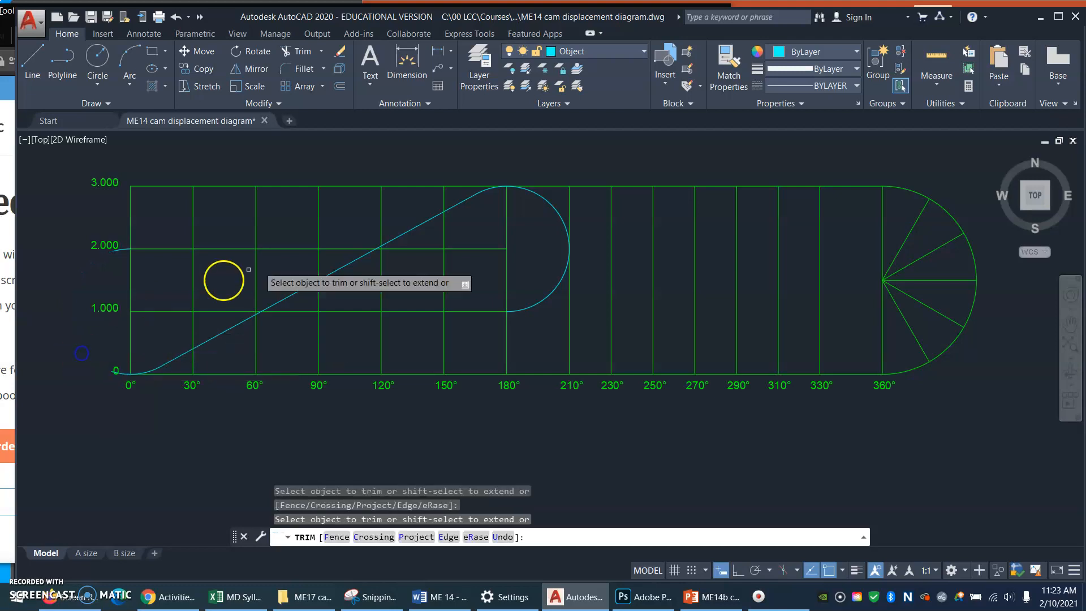
pyautogui.click(546, 295)
pyautogui.click(553, 219)
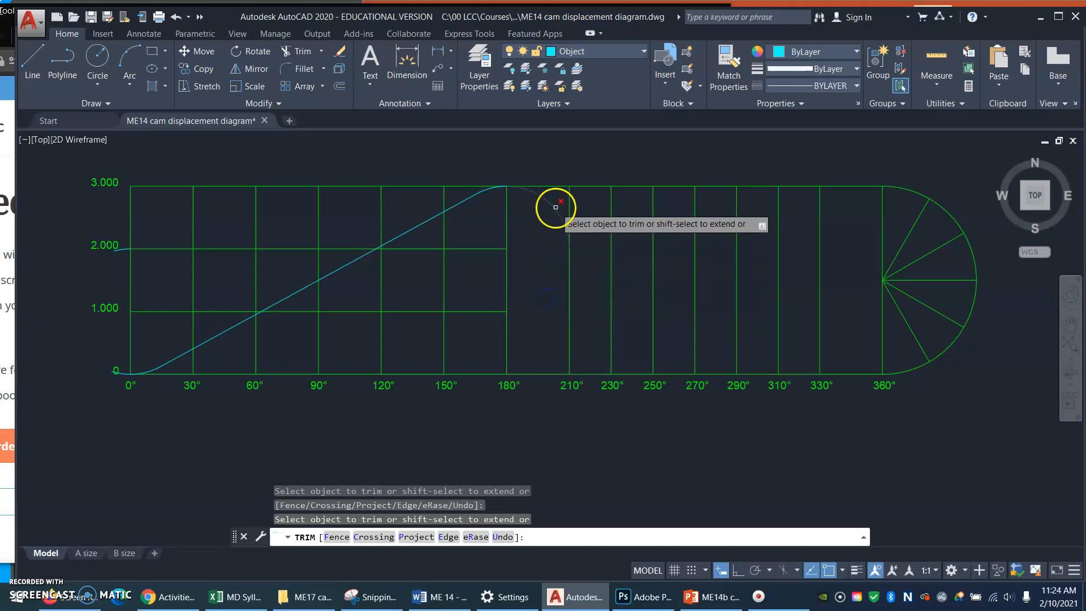
pyautogui.press('Return')
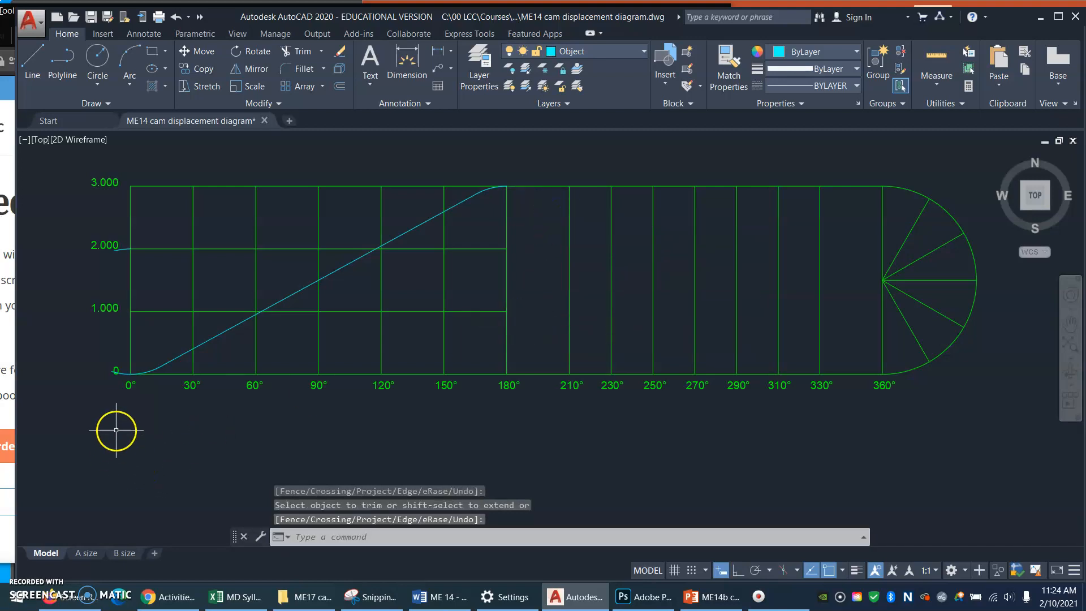
# Step: Trim the leftover arc piece beside the 0 label, using the baseline and the 0° line as cutting edges
pyautogui.write('z')
pyautogui.press('Return')
pyautogui.click(83, 396)
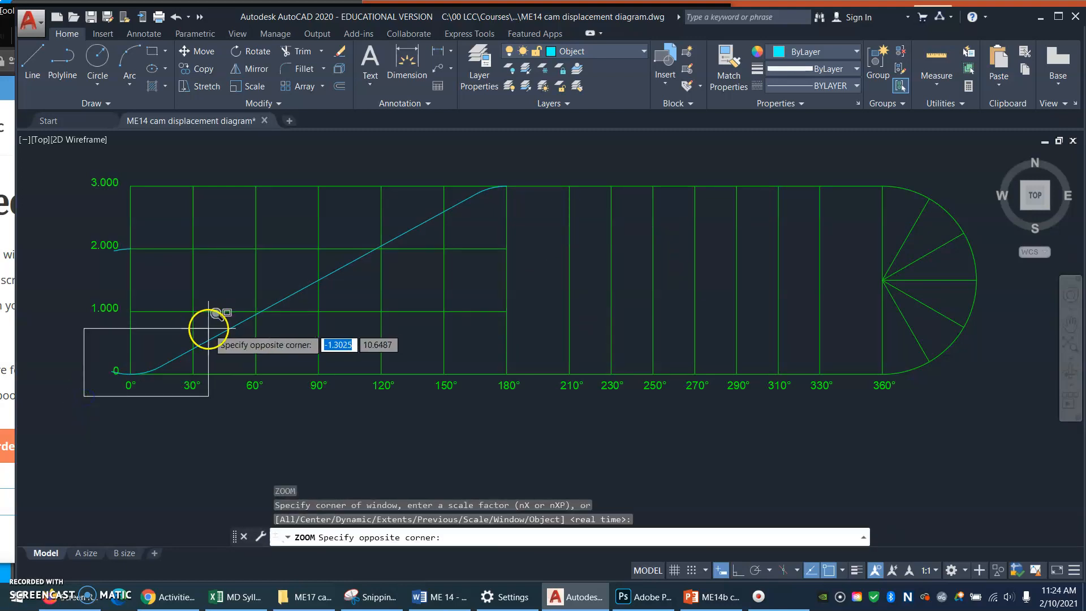
pyautogui.click(223, 330)
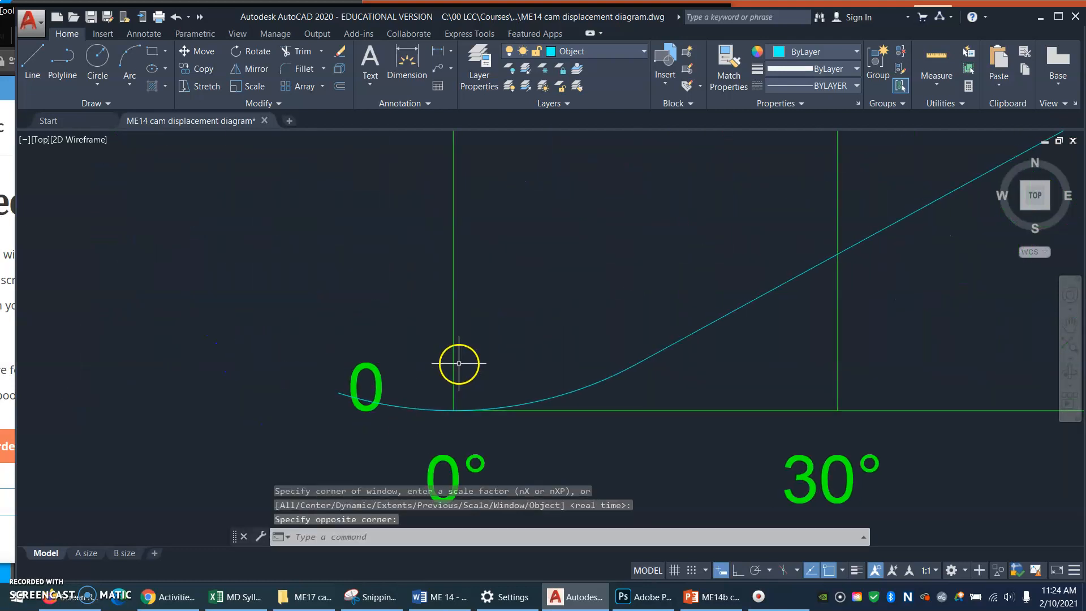
pyautogui.press('Return')
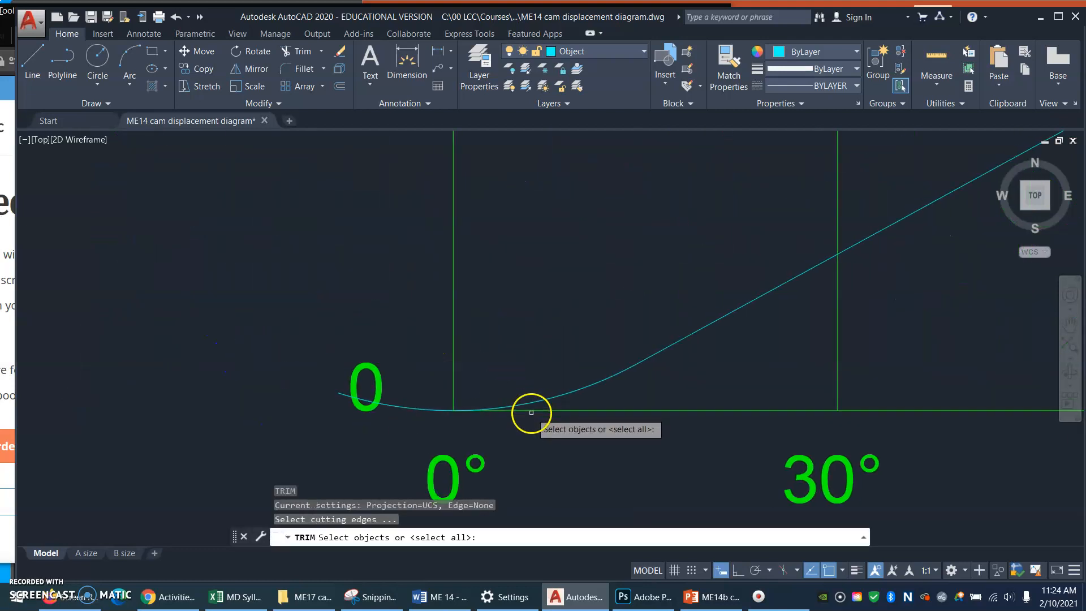
pyautogui.click(531, 411)
pyautogui.click(455, 359)
pyautogui.press('Return')
pyautogui.click(414, 409)
pyautogui.press('Return')
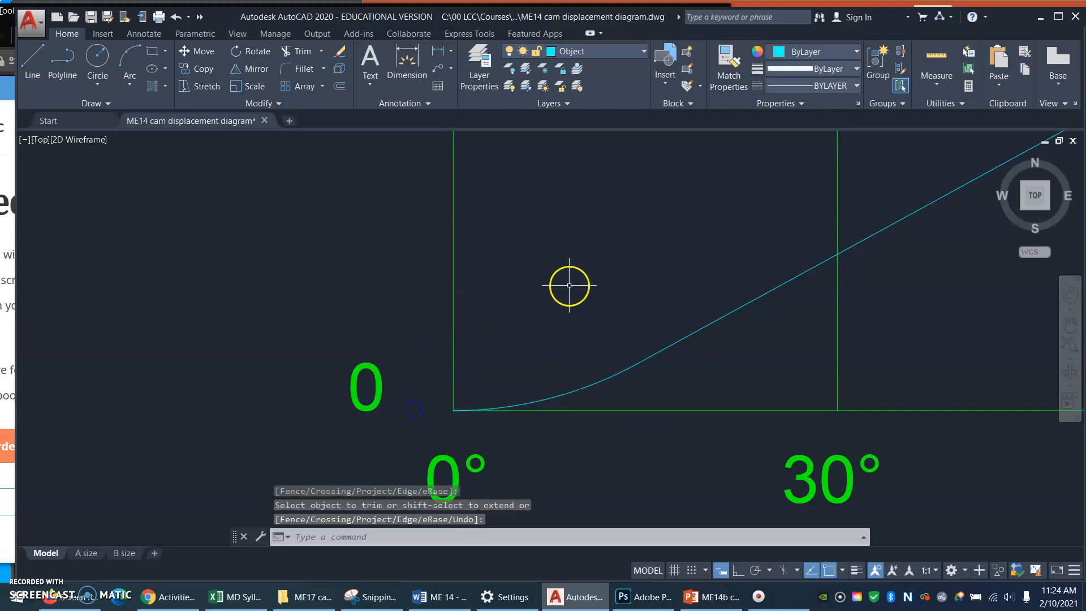
# Step: Draw a horizontal line along the 3.000 level from the end of the rise at 180° to the 210° line
pyautogui.write('z')
pyautogui.press('Return')
pyautogui.write('p')
pyautogui.press('Return')
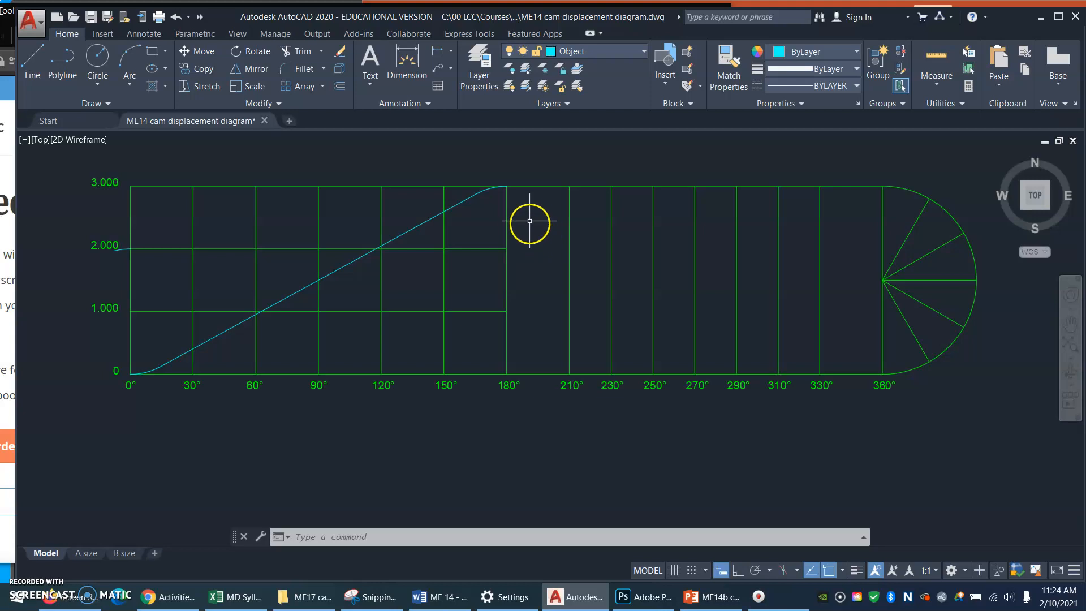
pyautogui.press('Return')
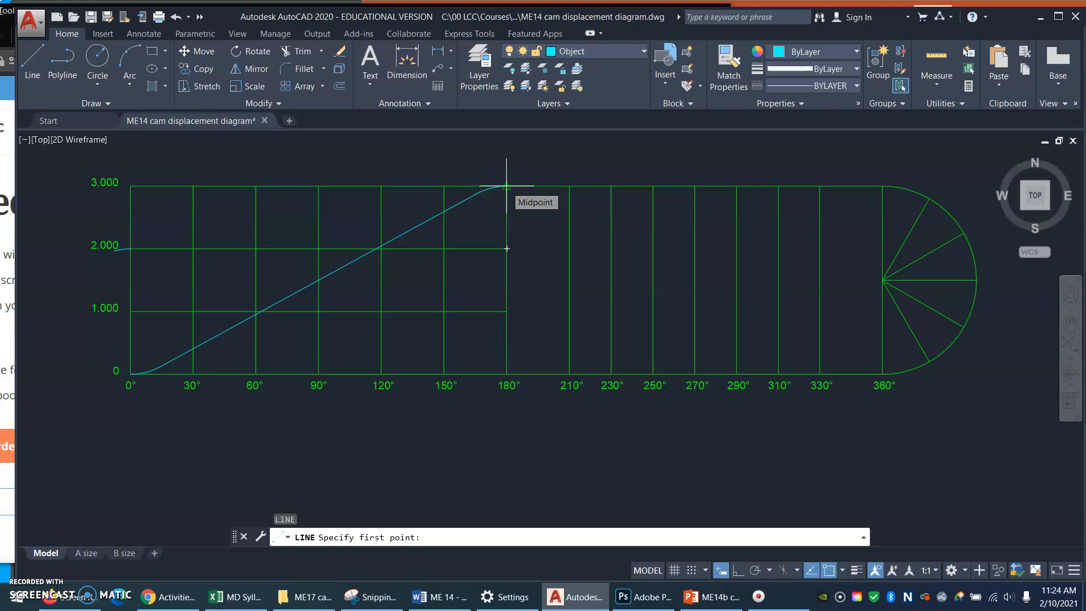
pyautogui.click(506, 186)
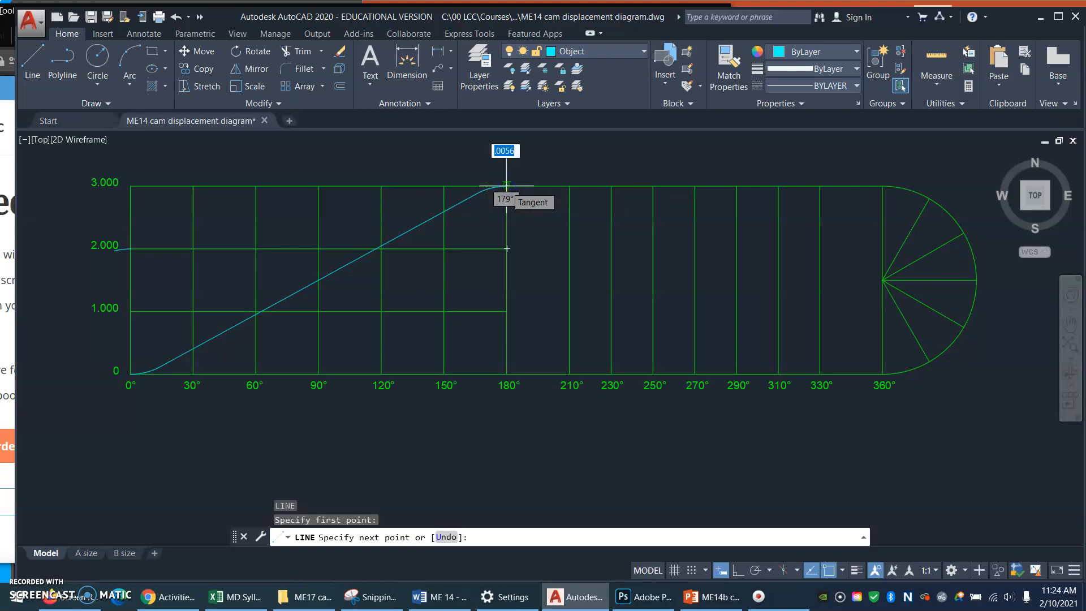
pyautogui.click(569, 186)
pyautogui.rightClick(676, 363)
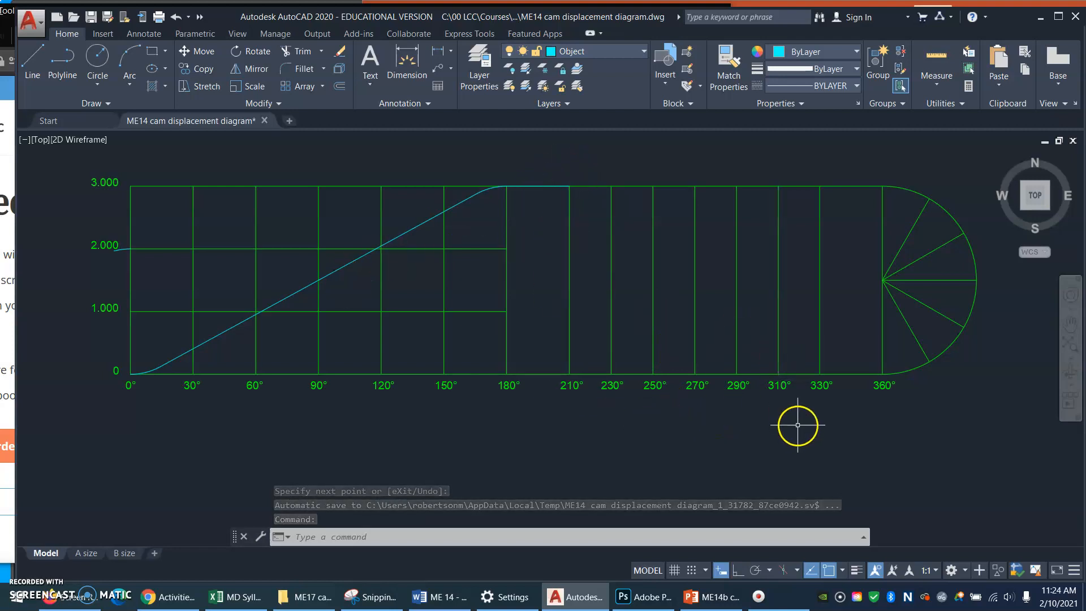
# Step: Check the profile with lineweights displayed, turn them off again, and erase the stray arc piece beside the 2.000 label
pyautogui.click(857, 571)
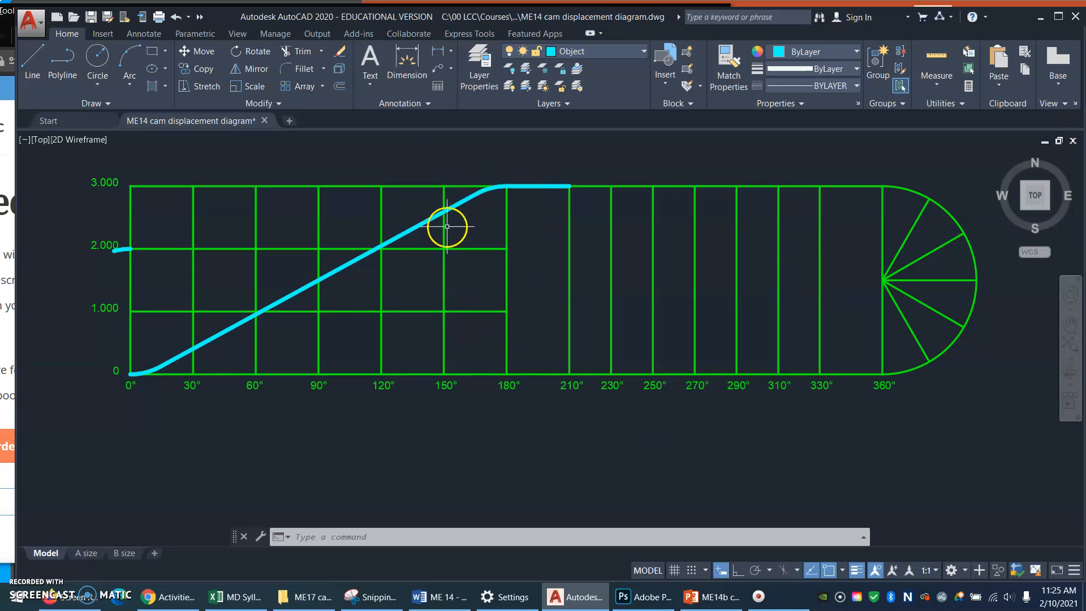
pyautogui.click(856, 572)
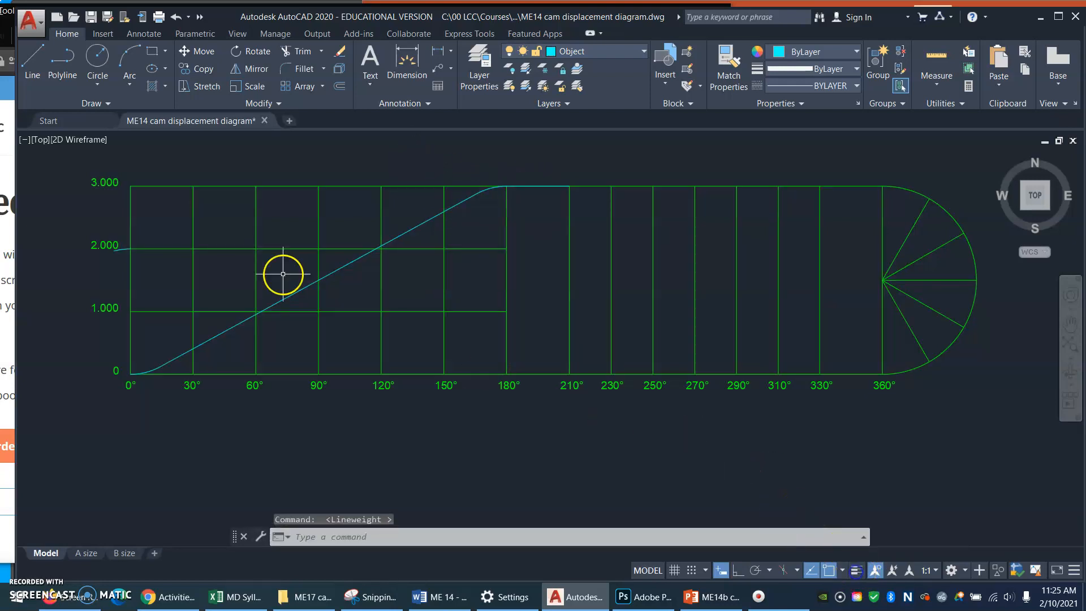
pyautogui.write('e')
pyautogui.press('Return')
pyautogui.click(94, 251)
pyautogui.click(140, 236)
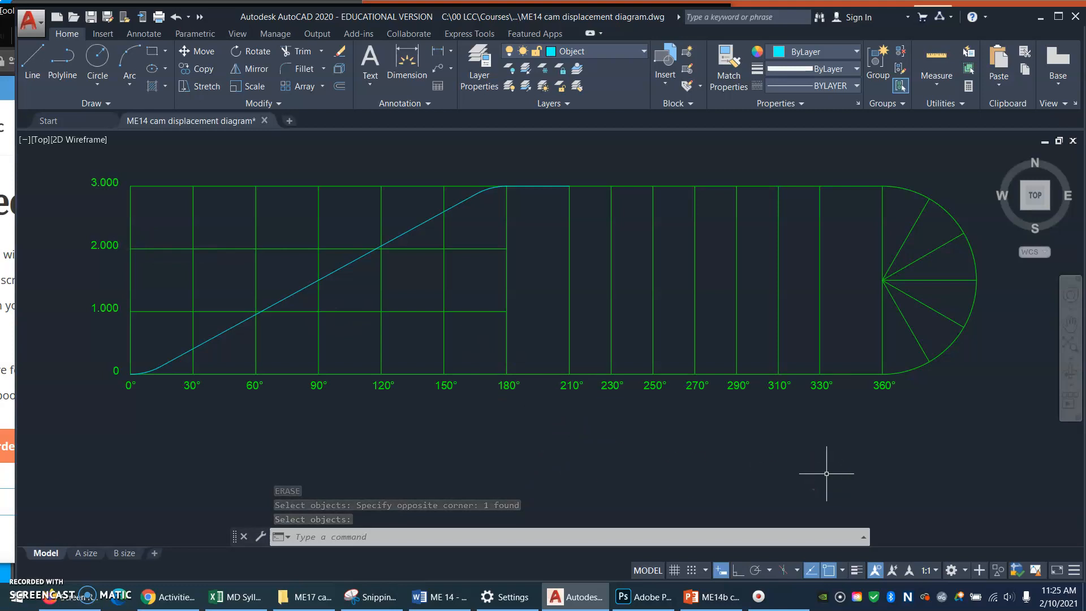
# Step: Make the Construction layer current and draw a horizontal line from the semicircle's lowest division point to the 330° line
pyautogui.click(621, 23)
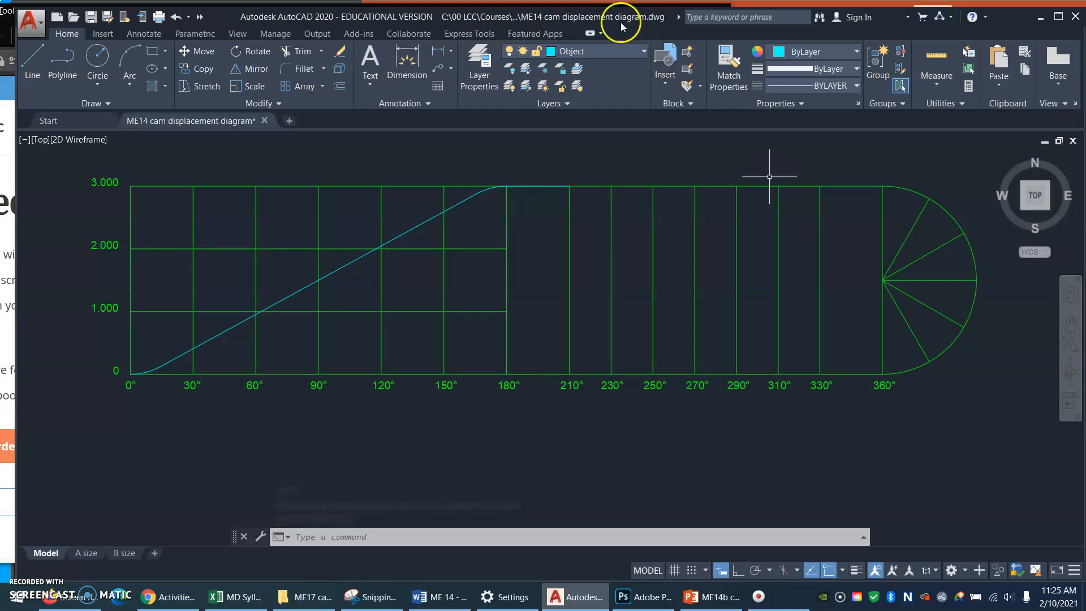
pyautogui.click(644, 50)
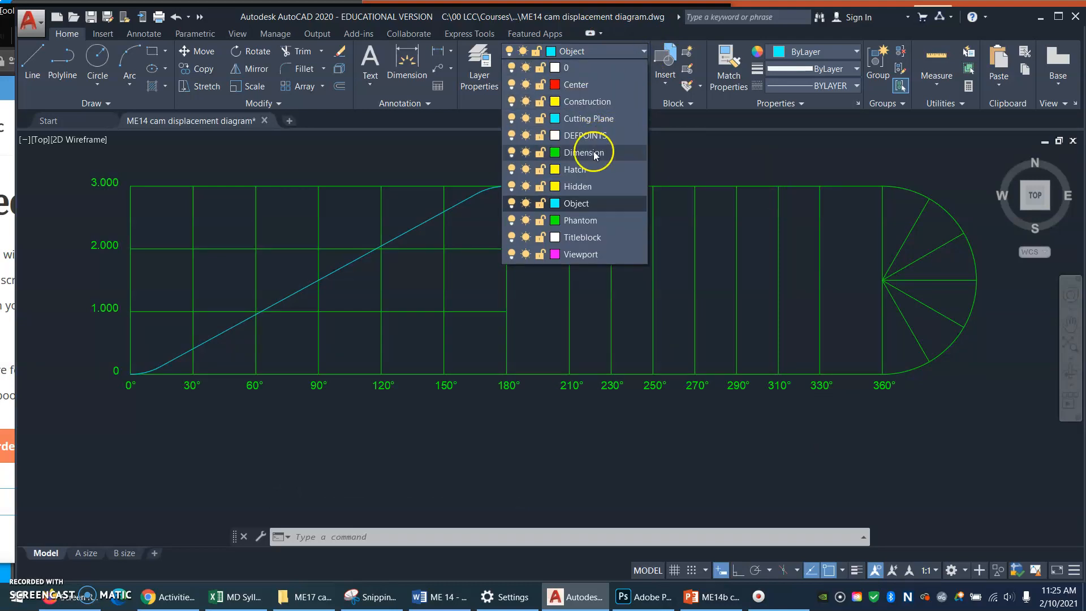
pyautogui.click(606, 103)
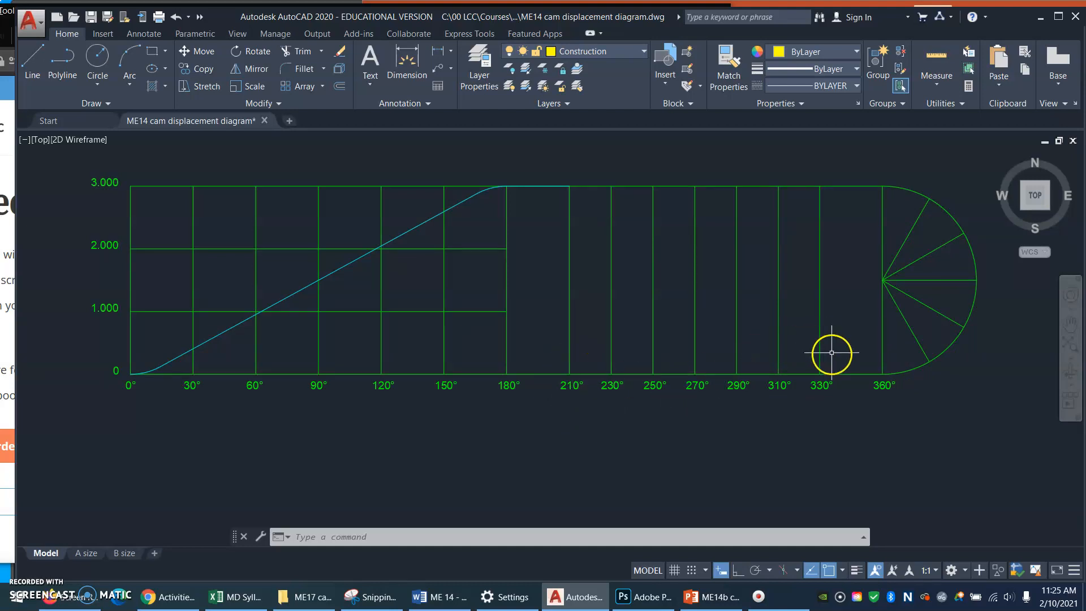
pyautogui.write('l')
pyautogui.press('Return')
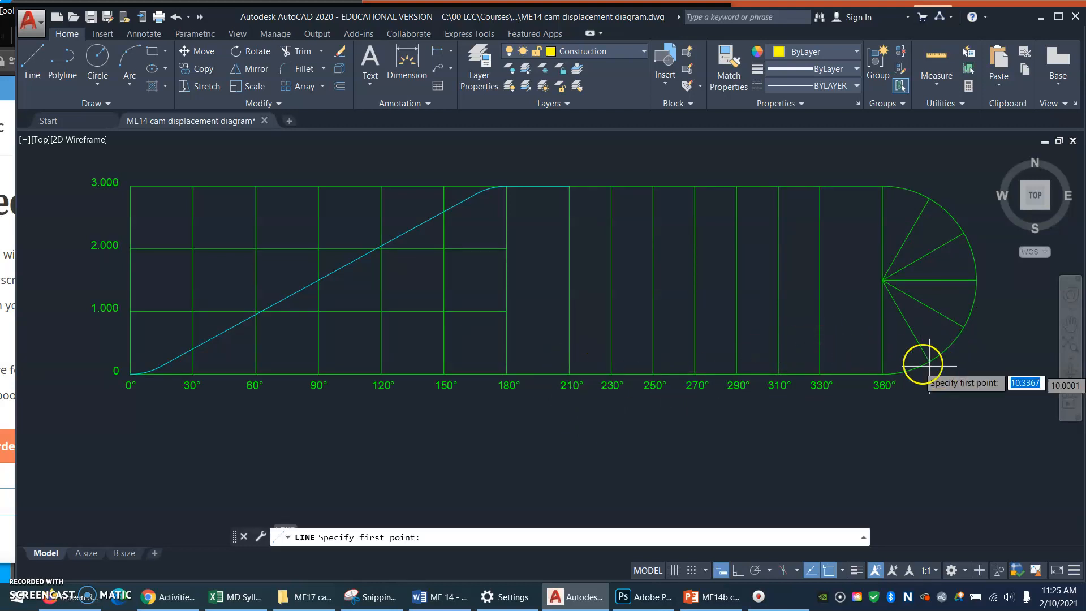
pyautogui.click(930, 361)
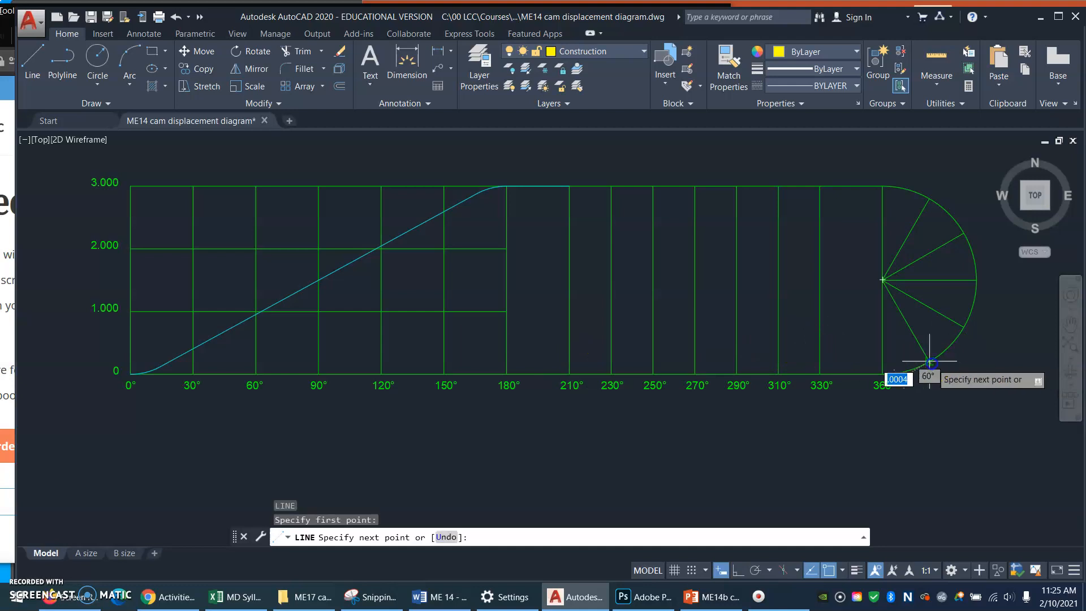
pyautogui.click(820, 360)
pyautogui.press('Return')
# Step: Draw horizontal construction lines from the semicircle's second-lowest division point to the 310° line and from its middle point to the 290° line
pyautogui.press('Return')
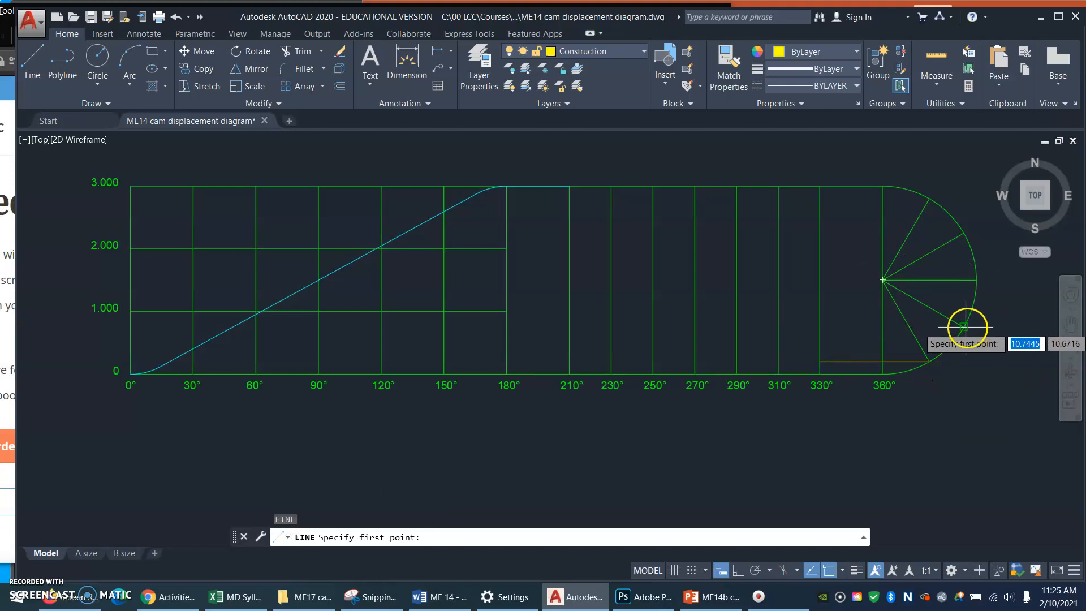
pyautogui.click(964, 326)
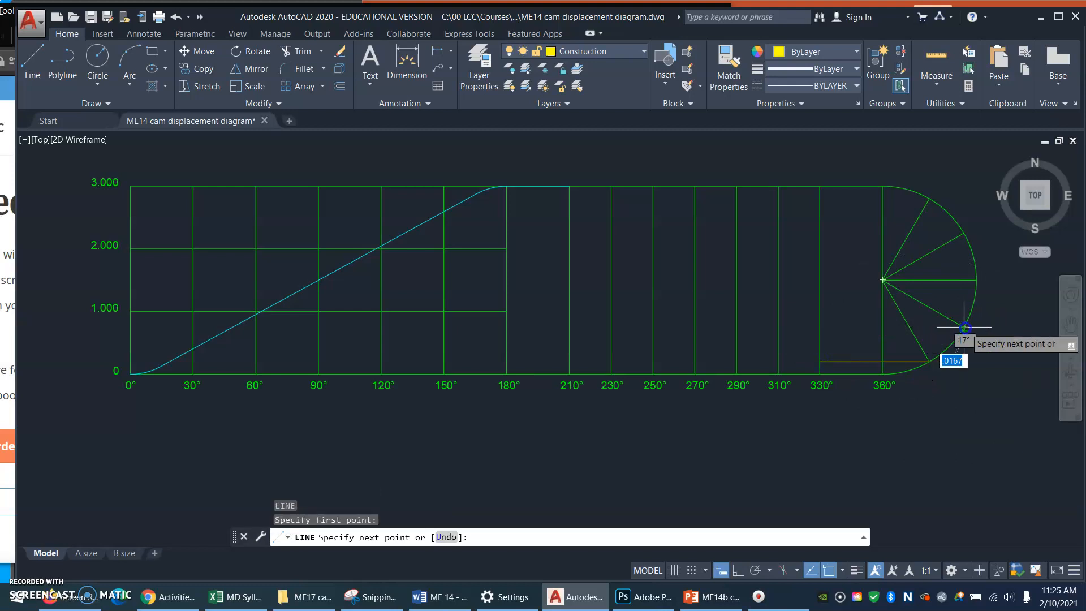
pyautogui.click(781, 327)
pyautogui.press('Return')
pyautogui.press('Return')
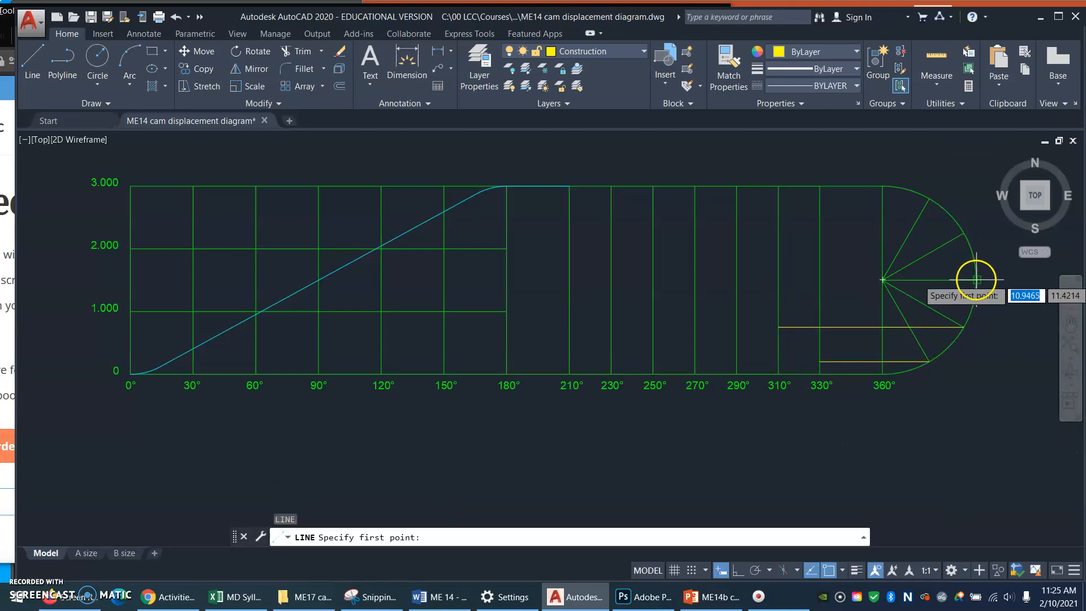
pyautogui.click(977, 279)
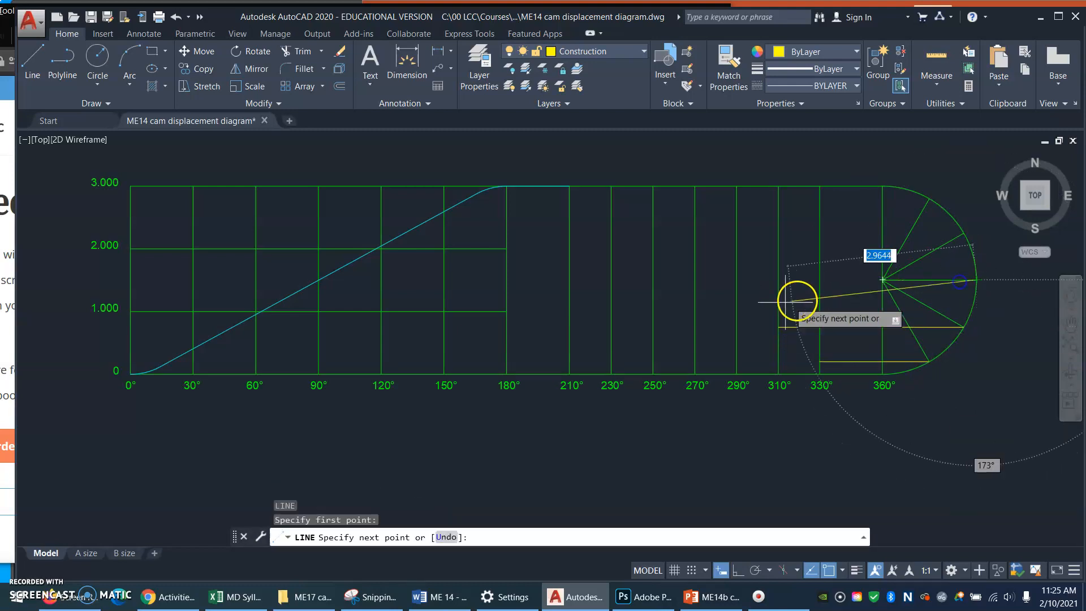
pyautogui.click(735, 279)
pyautogui.press('Return')
# Step: Draw horizontal construction lines from the semicircle's two upper division points to the 270° and 250° lines, the highest one reaching 250°
pyautogui.press('Return')
pyautogui.click(962, 233)
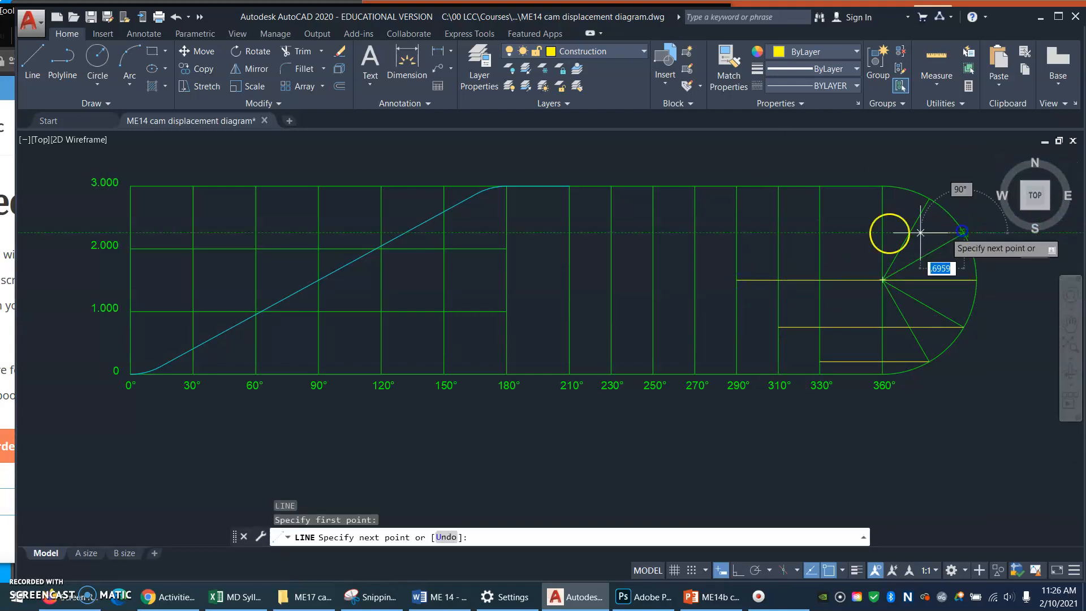
pyautogui.click(699, 238)
pyautogui.press('Return')
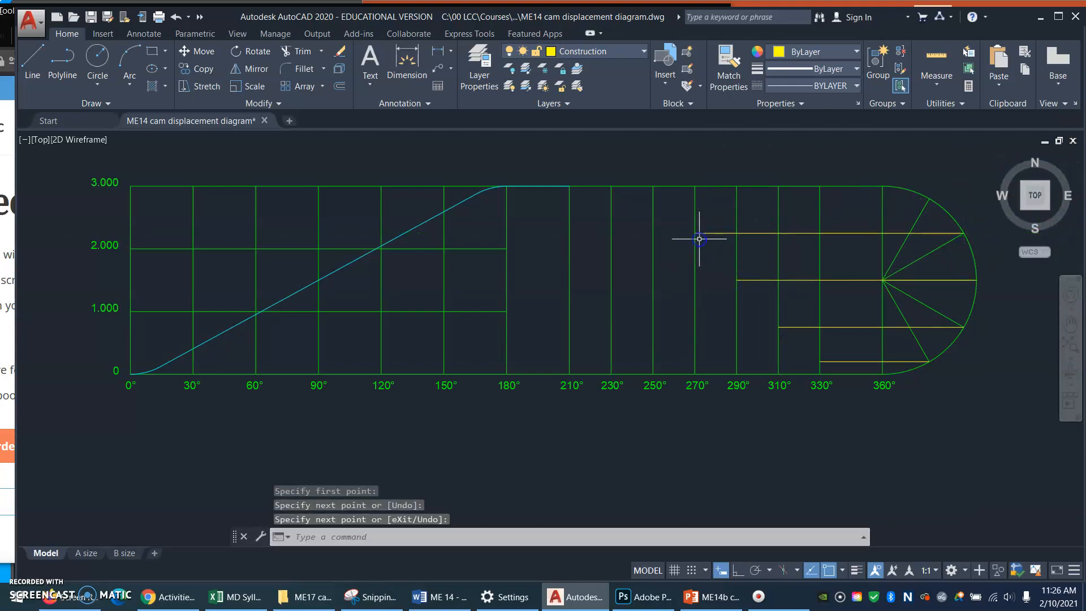
pyautogui.press('Return')
pyautogui.click(929, 195)
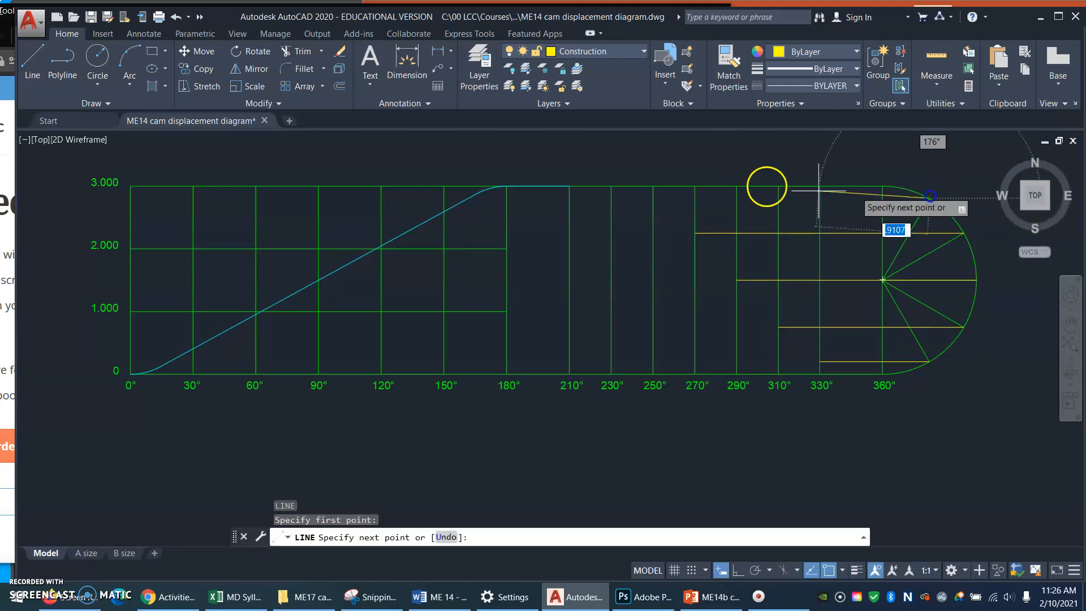
pyautogui.click(651, 197)
pyautogui.press('Return')
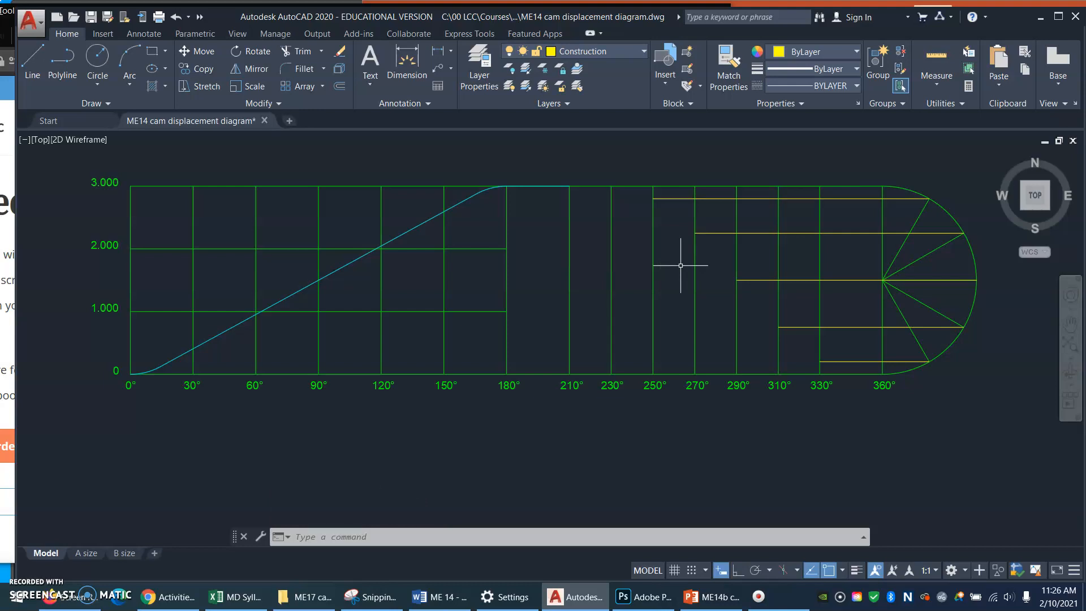
# Step: Extend the five construction lines, highest to lowest, to the 230°, 250°, 270°, 290° and 310° lines, using all objects as boundaries
pyautogui.press('Return')
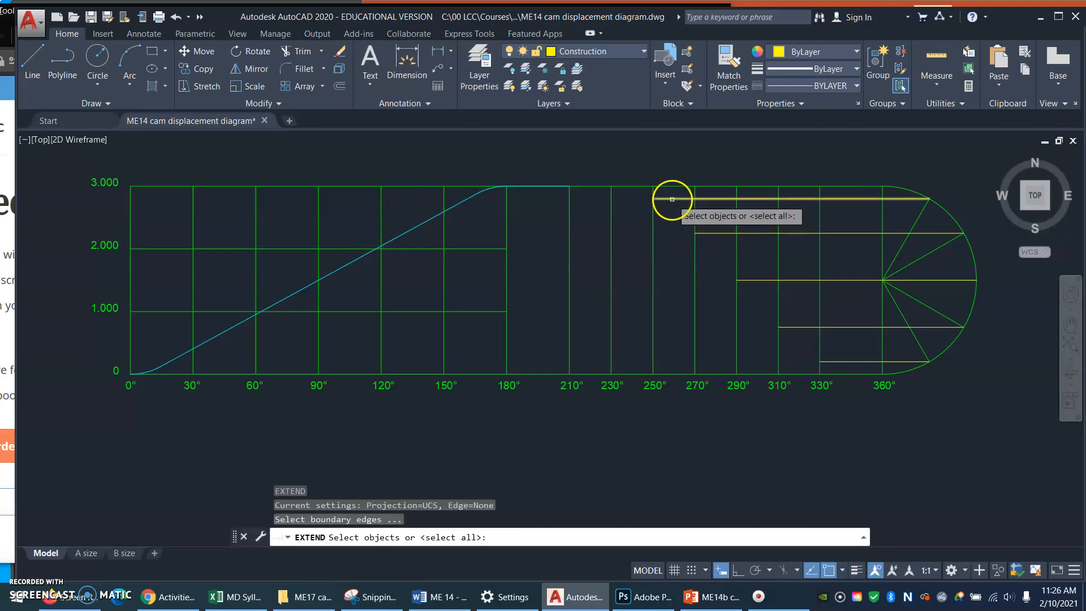
pyautogui.press('Return')
pyautogui.click(672, 199)
pyautogui.click(707, 232)
pyautogui.click(756, 280)
pyautogui.click(795, 328)
pyautogui.click(842, 361)
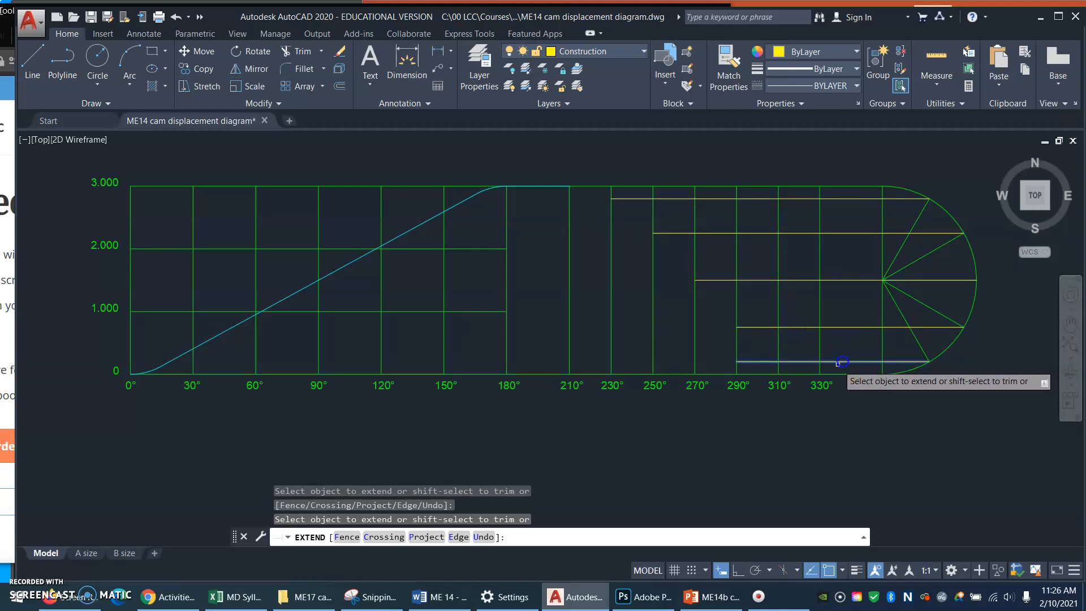
pyautogui.rightClick(774, 418)
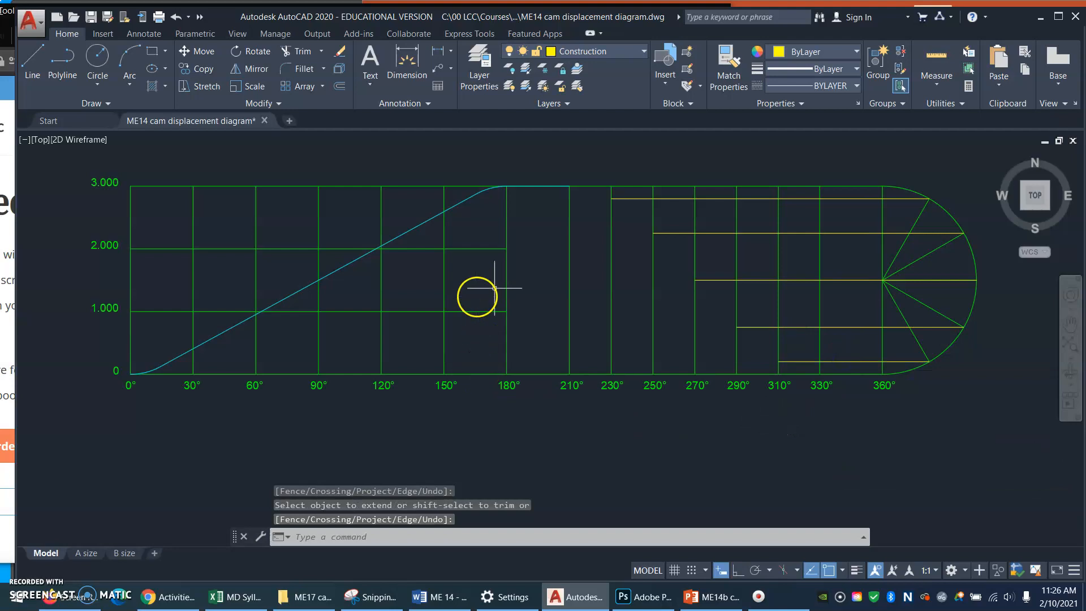
pyautogui.click(97, 103)
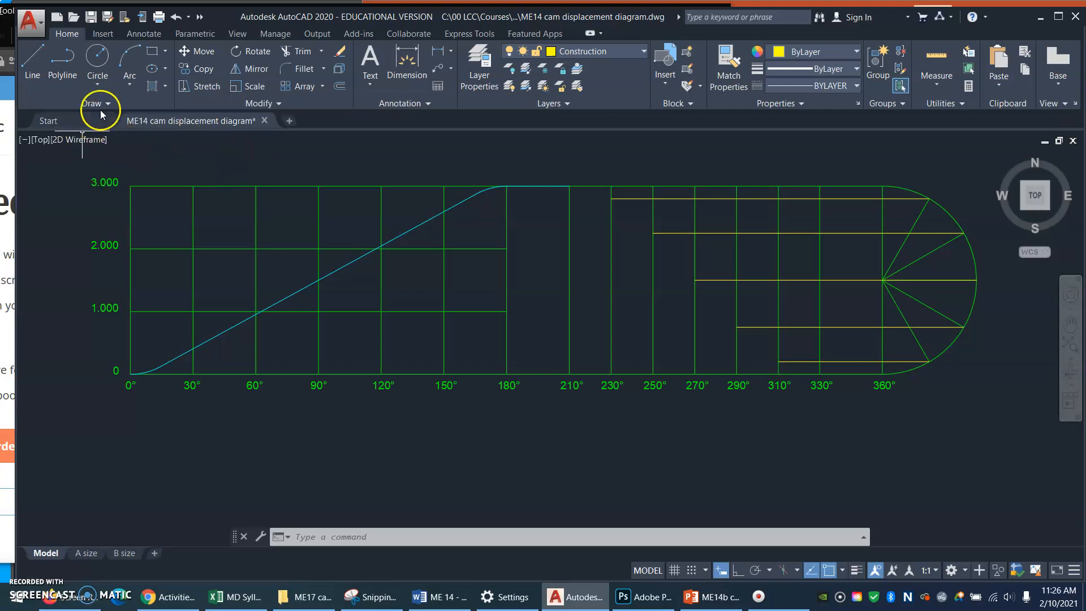
pyautogui.click(63, 57)
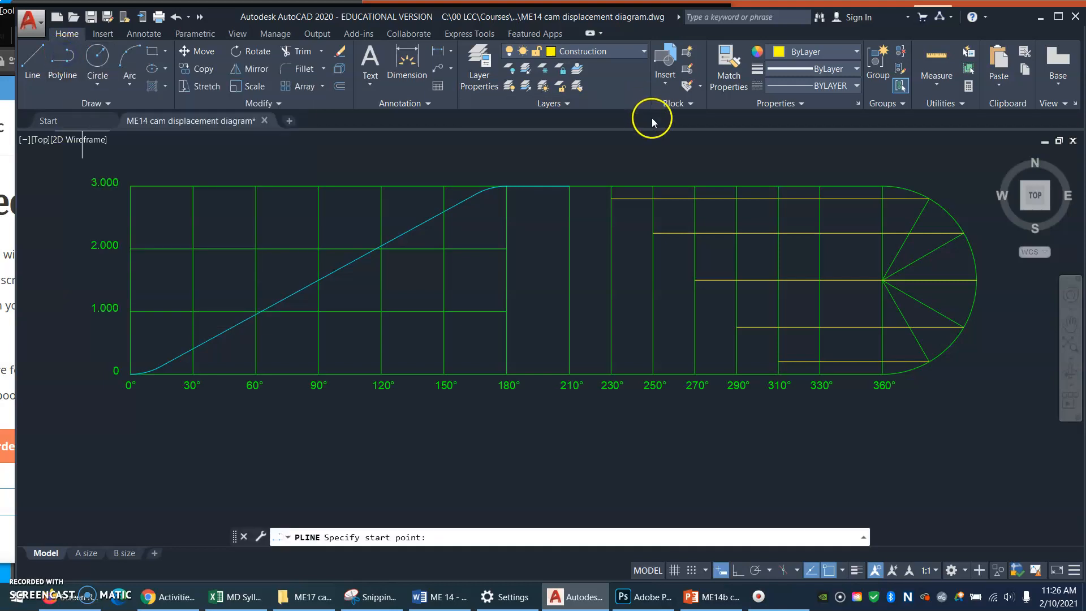
pyautogui.press('Escape')
pyautogui.press('Escape')
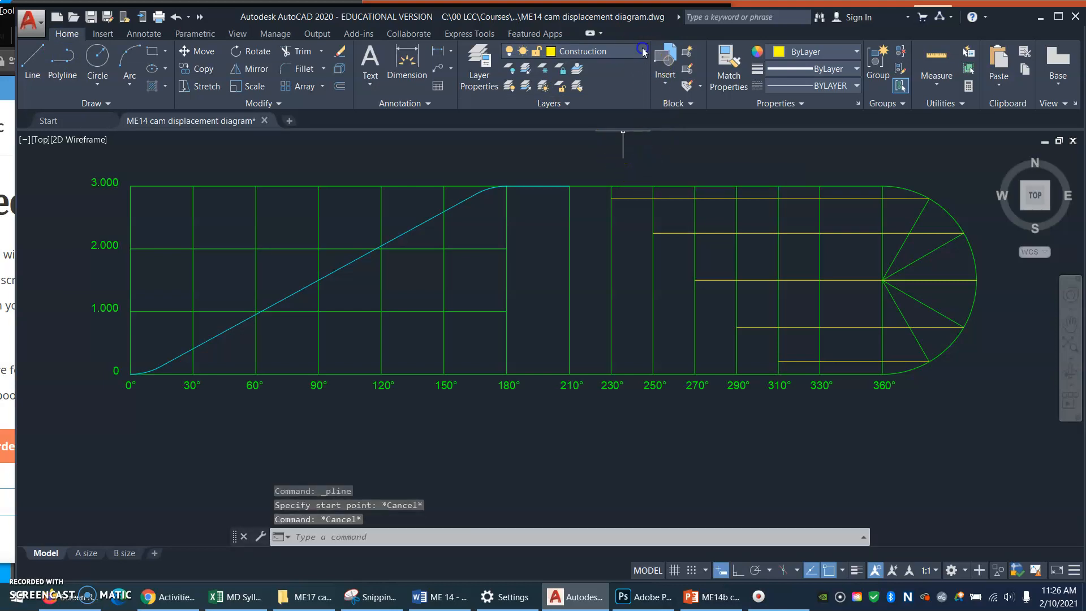
# Step: On the Object layer, draw a polyline from the 210° line's top end through the construction-line intersections at 230° to 310°, ending on the baseline at 330°
pyautogui.click(643, 50)
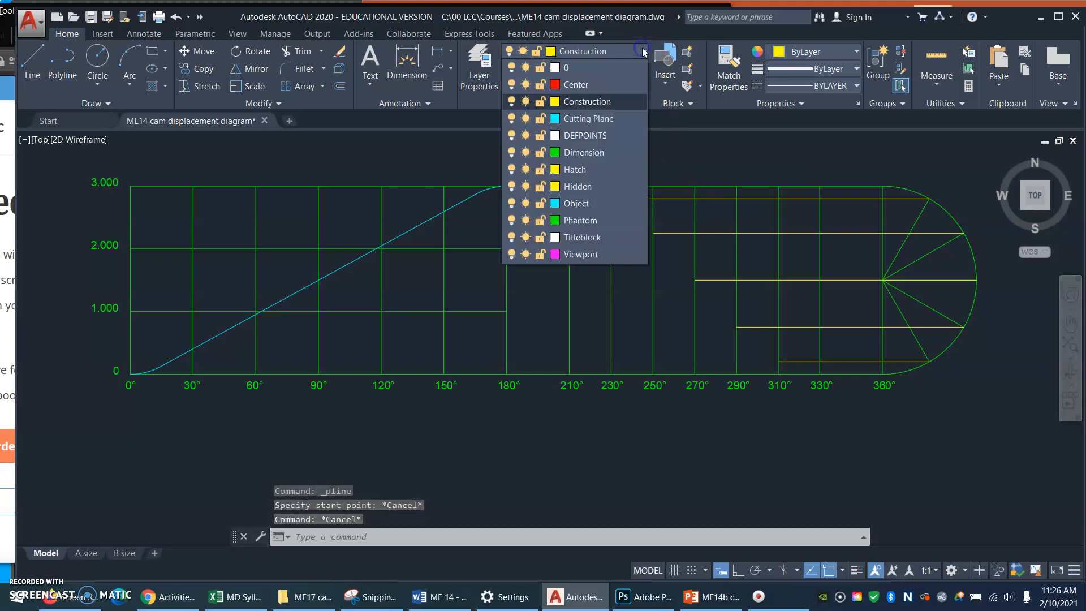
pyautogui.click(607, 206)
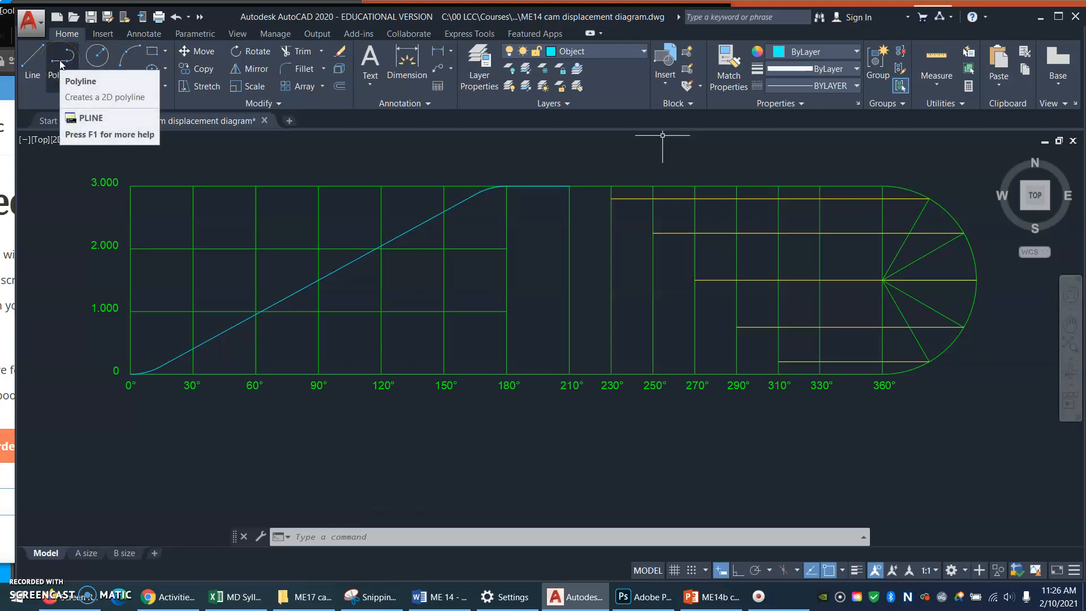
pyautogui.write('PL')
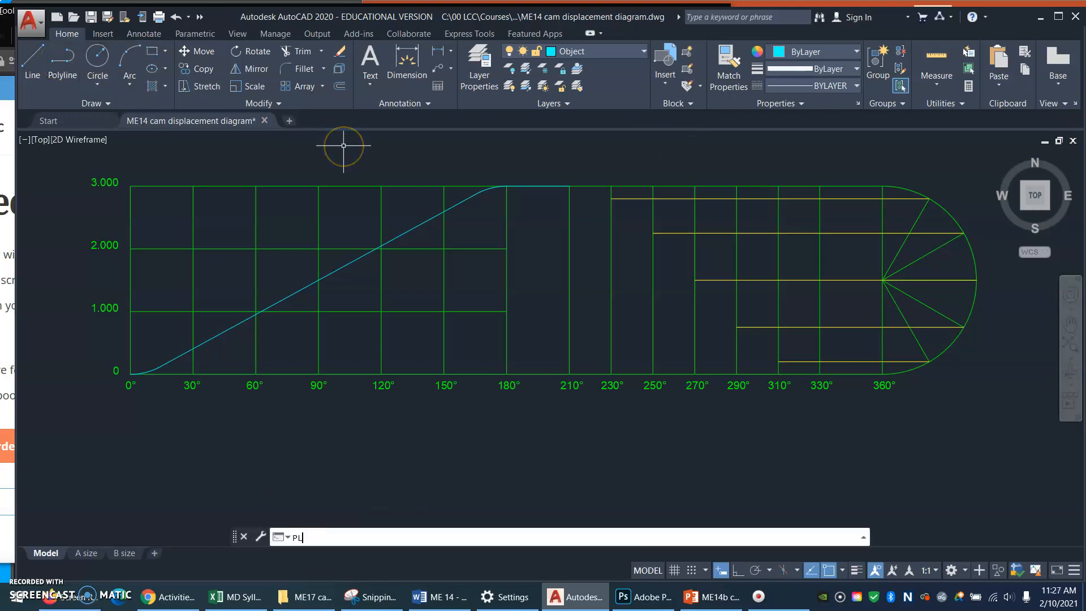
pyautogui.press('Return')
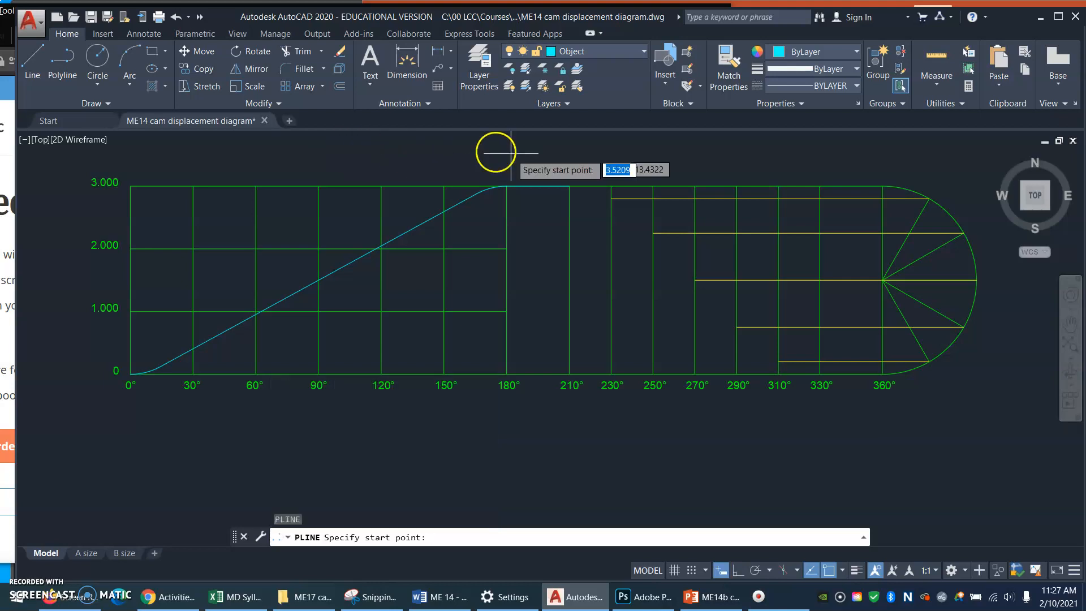
pyautogui.click(568, 185)
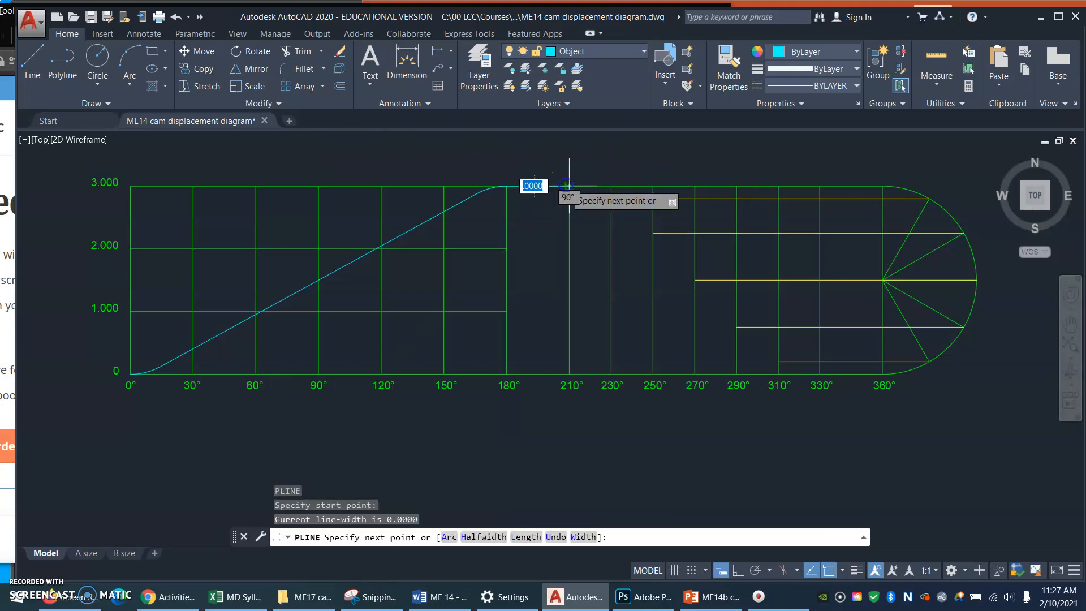
pyautogui.click(653, 232)
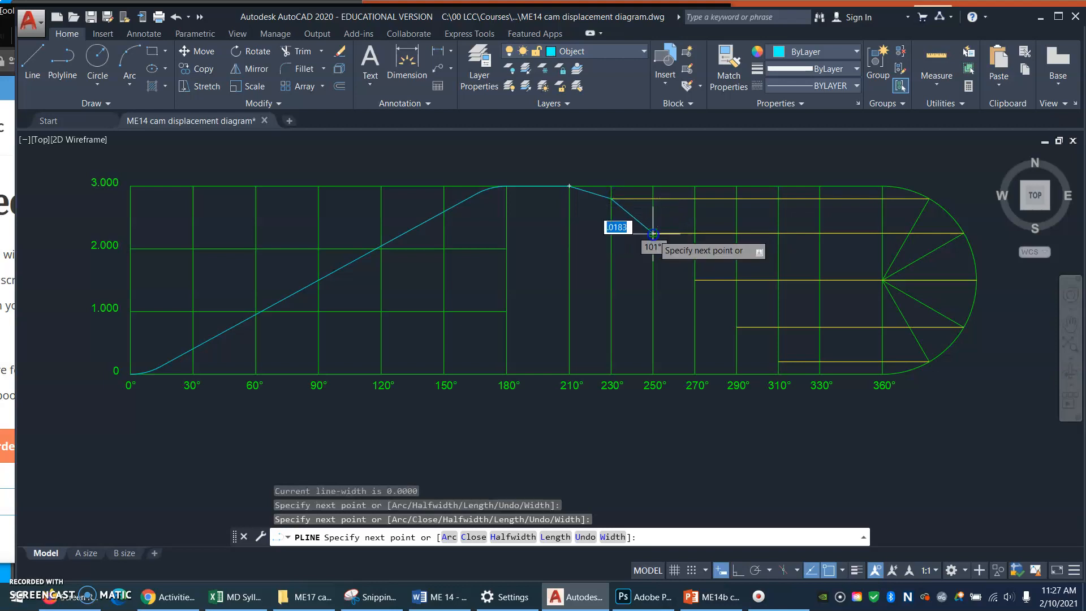
pyautogui.click(694, 280)
pyautogui.click(737, 328)
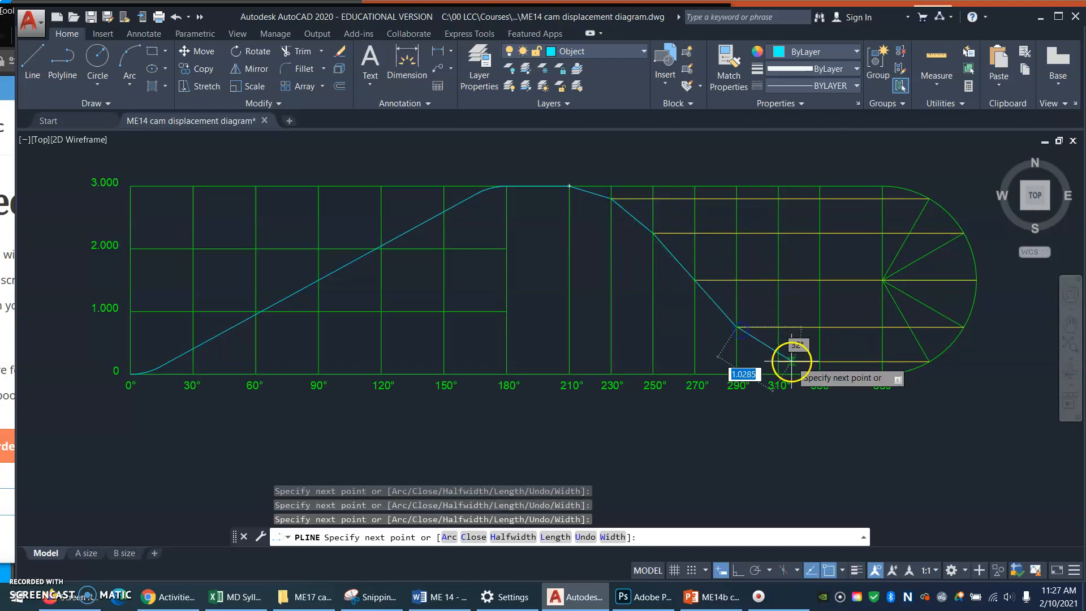
pyautogui.click(779, 360)
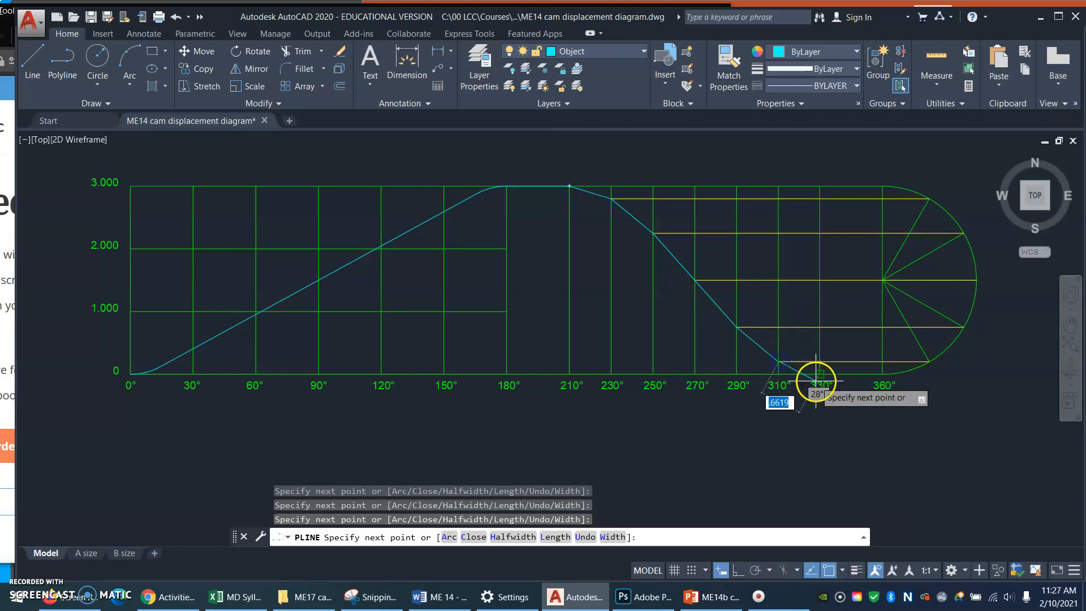
pyautogui.click(819, 374)
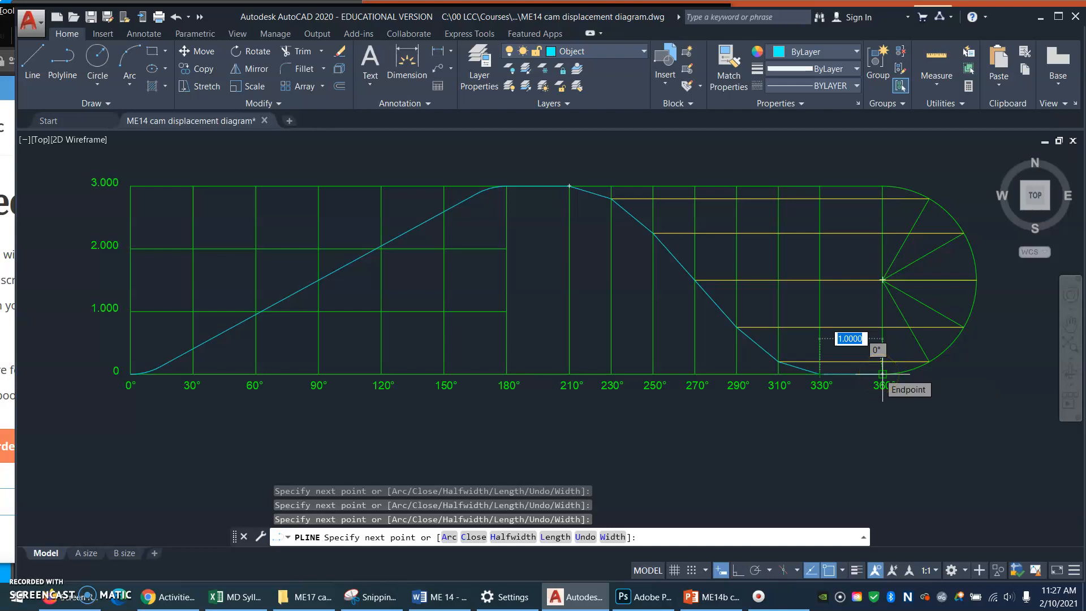
pyautogui.press('Return')
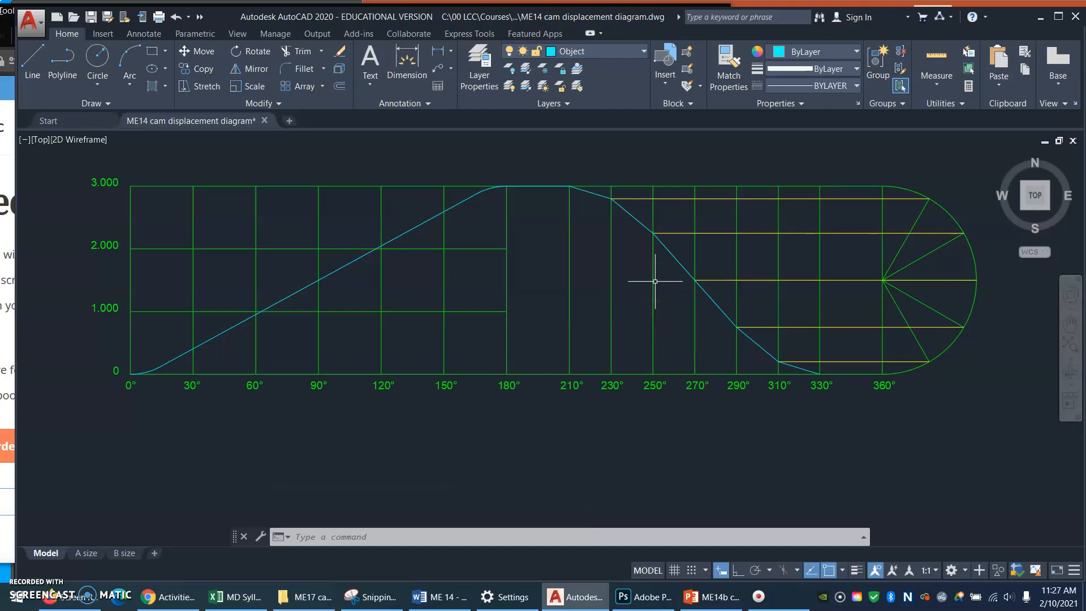
# Step: Smooth the falling polyline between 210° and 330° using the Fit option of polyline editing
pyautogui.write('PLEDIT')
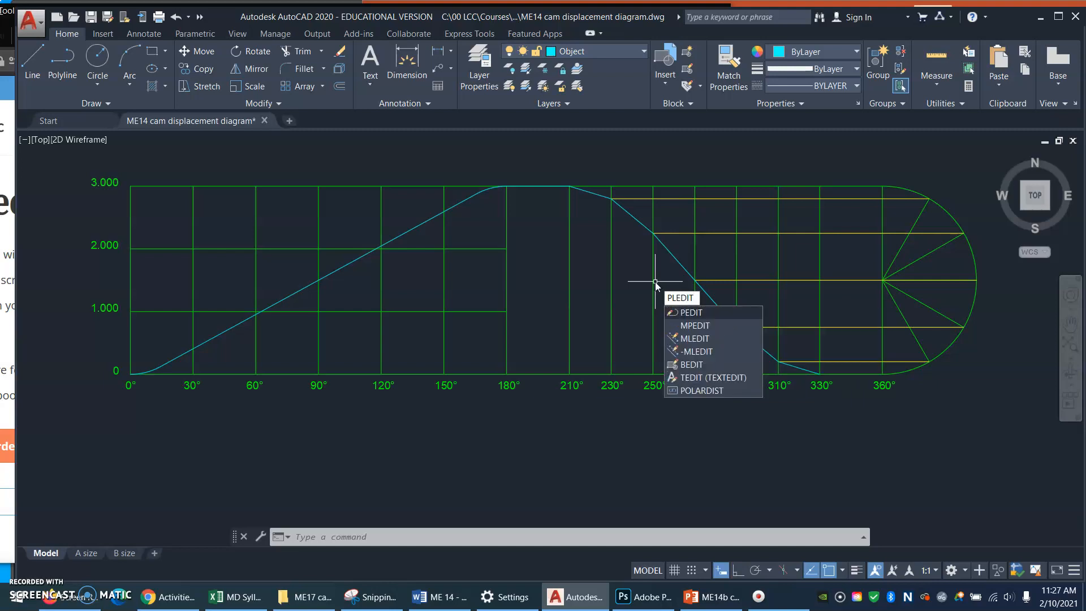
pyautogui.press('Return')
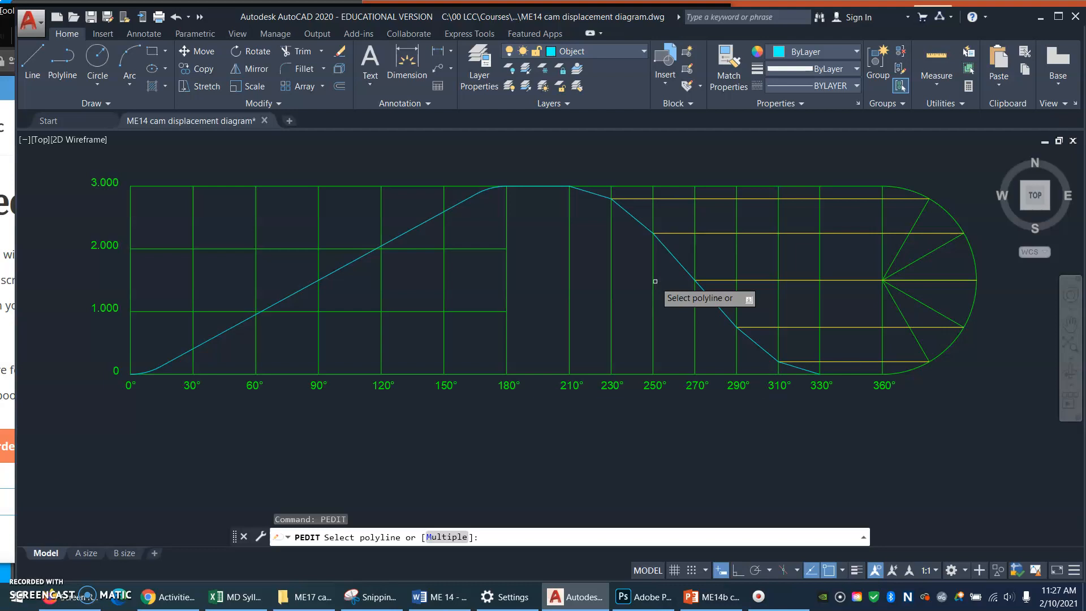
pyautogui.click(674, 255)
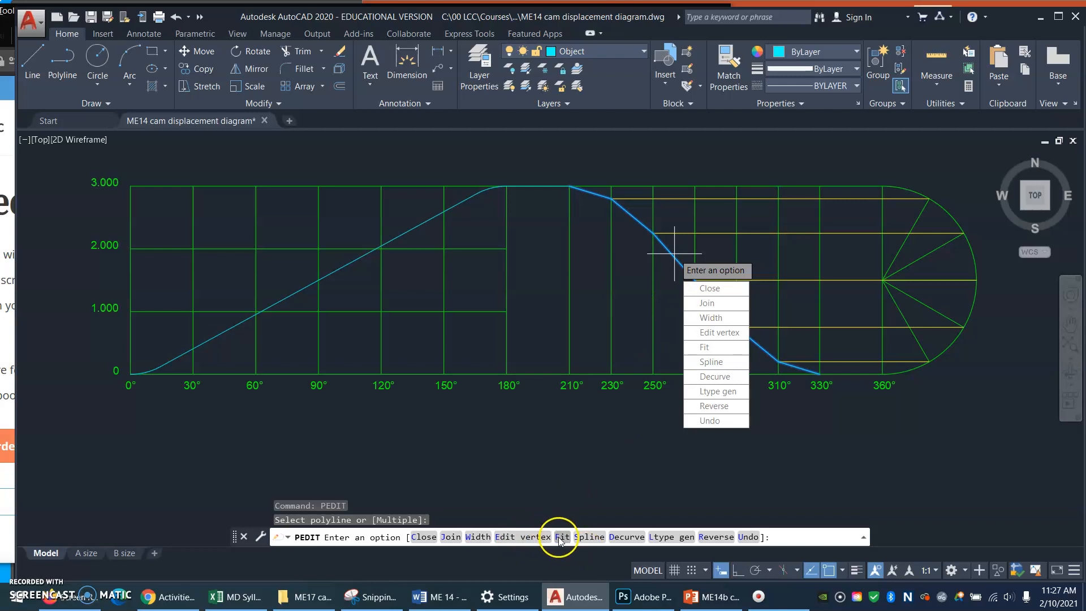
pyautogui.click(723, 347)
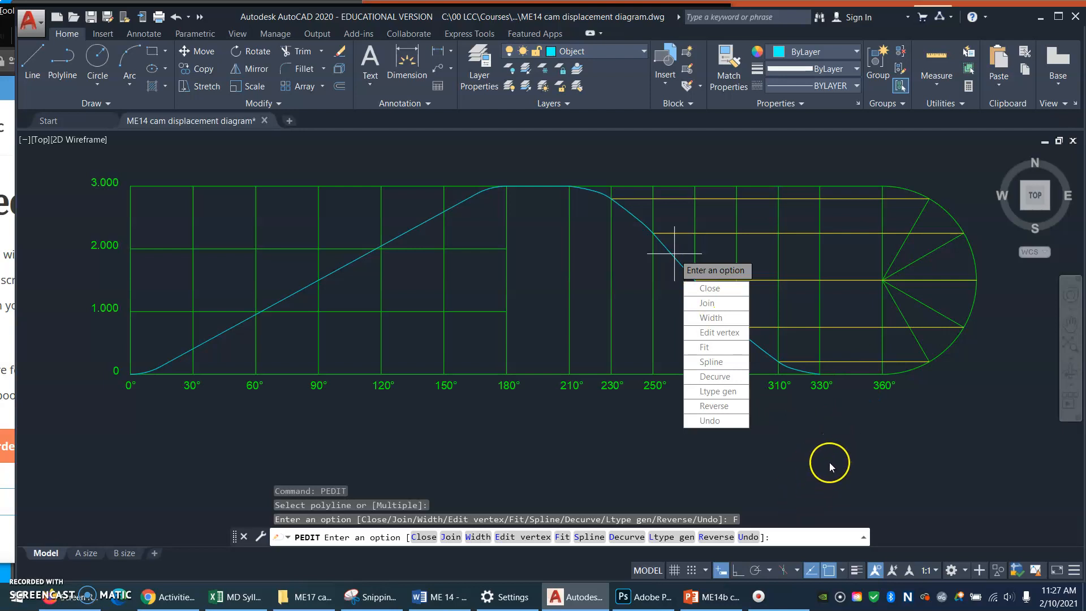
pyautogui.press('Return')
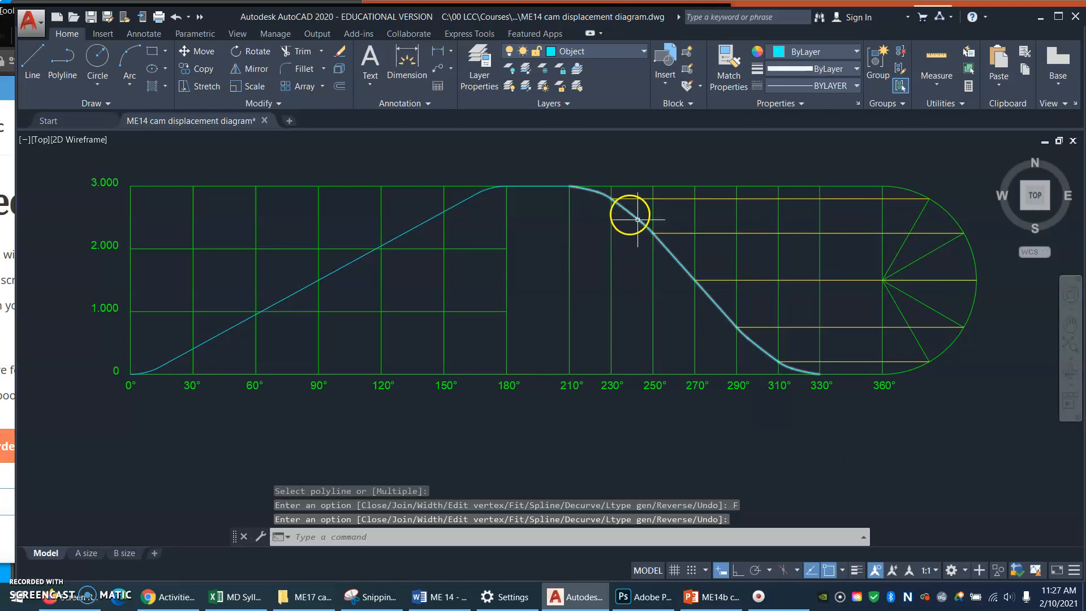
# Step: Draw the final dwell as a horizontal line along the baseline from 330° to 360°
pyautogui.write('l')
pyautogui.press('Return')
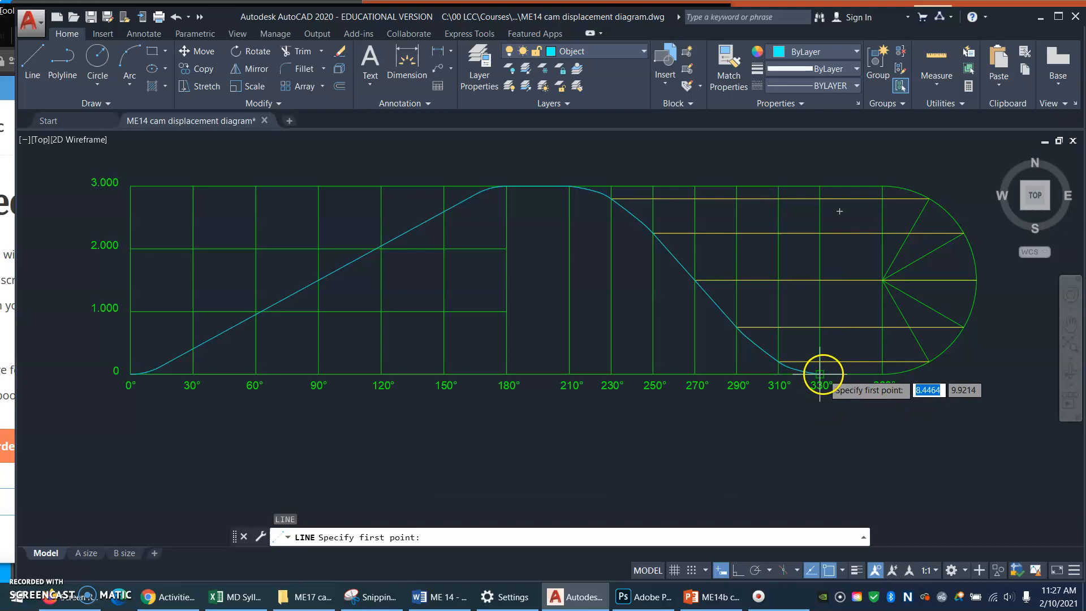
pyautogui.click(820, 374)
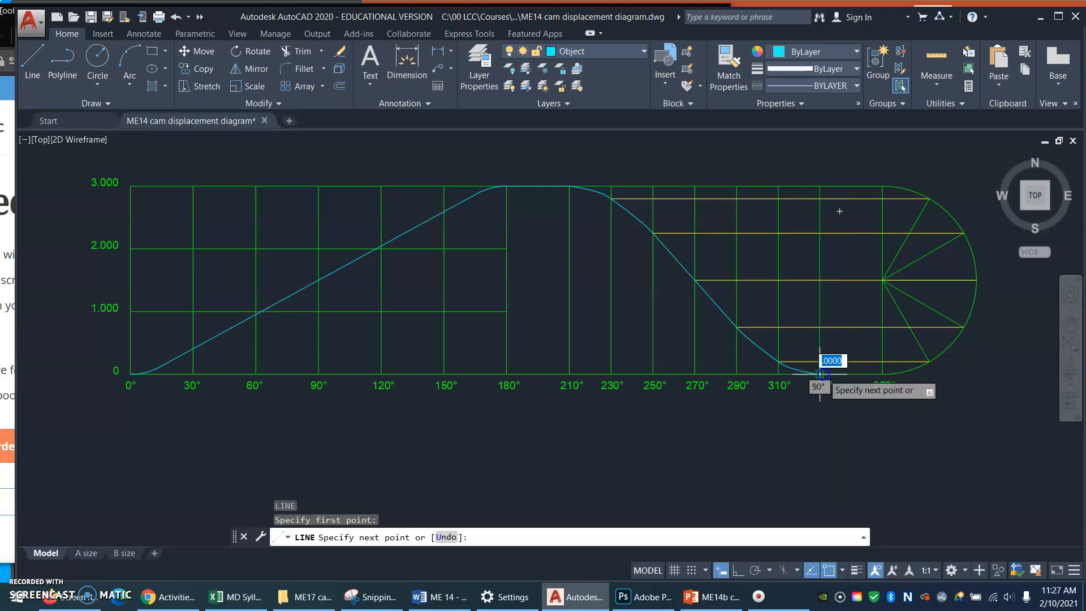
pyautogui.click(882, 374)
pyautogui.press('Return')
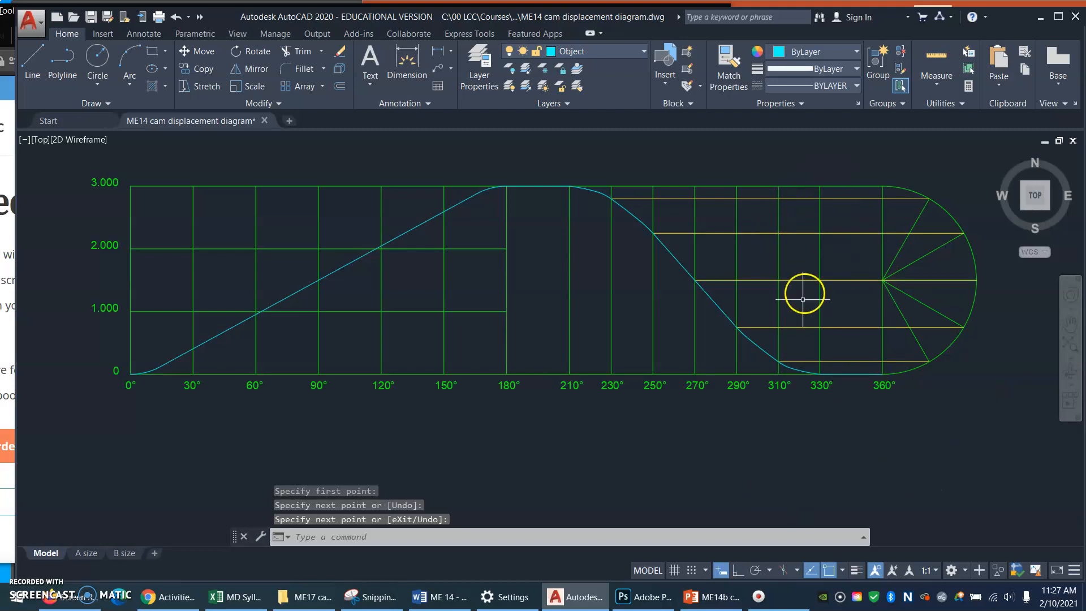
# Step: Freeze the Construction layer to hide the horizontal projection lines
pyautogui.click(645, 51)
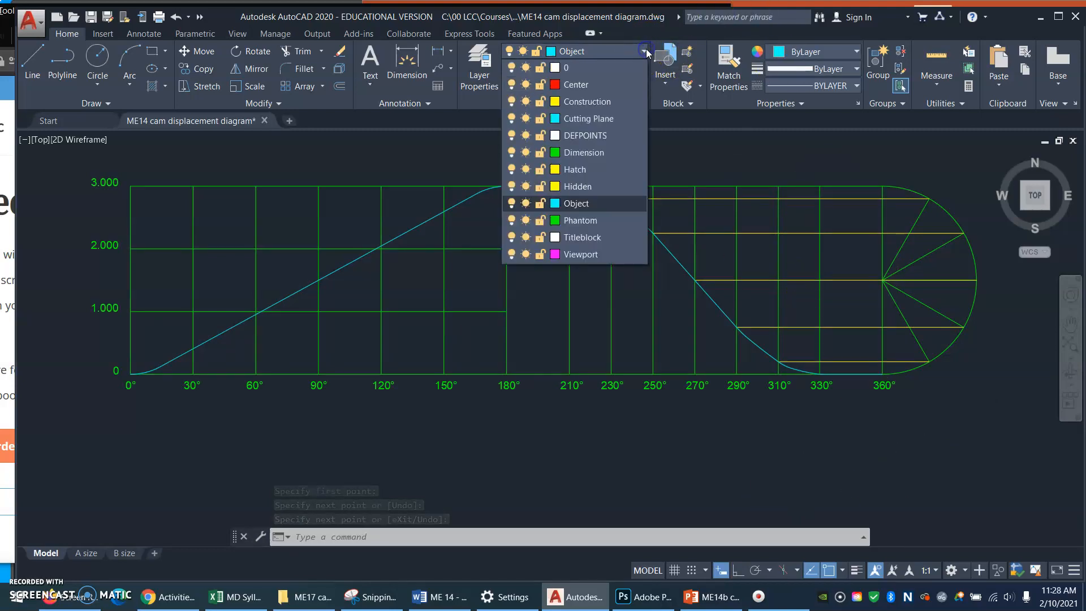
pyautogui.click(525, 100)
pyautogui.click(674, 445)
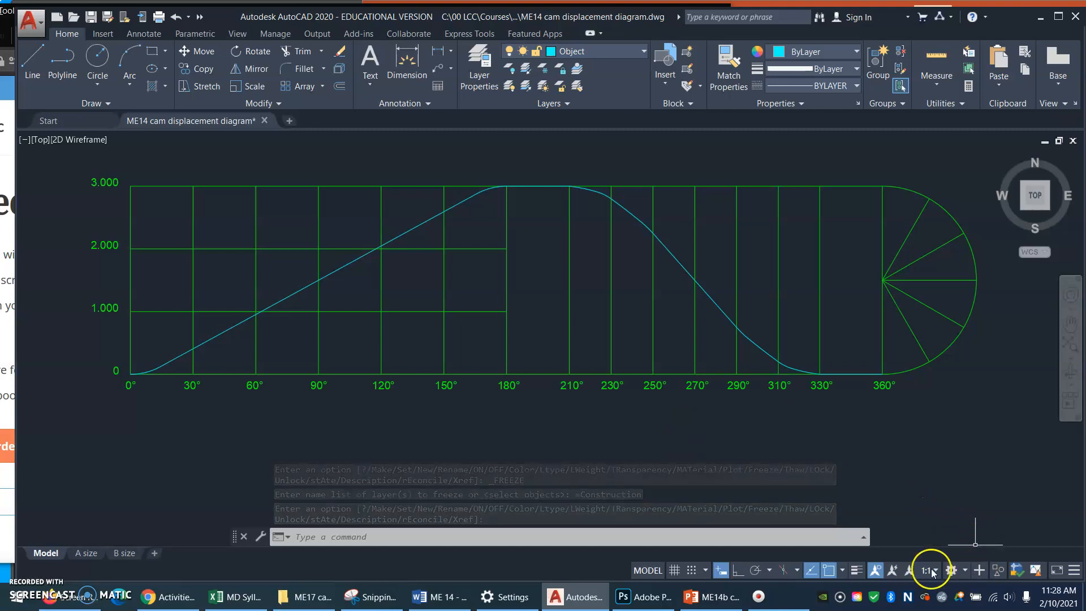
# Step: Preview the diagram with lineweights shown and hidden, and check the LineWeight entry among the available status toggles
pyautogui.click(855, 570)
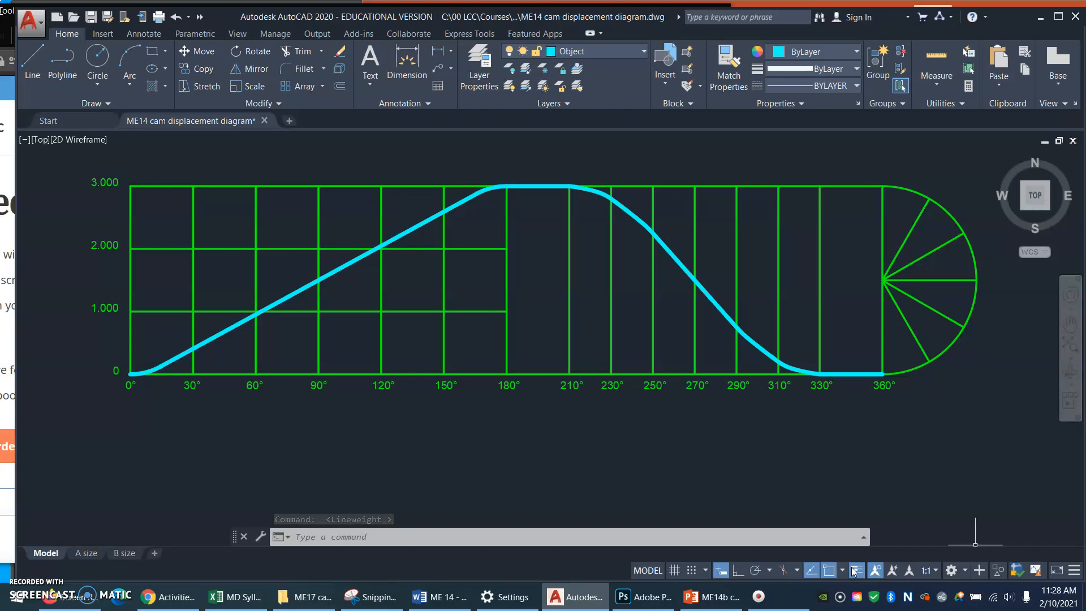
pyautogui.click(855, 570)
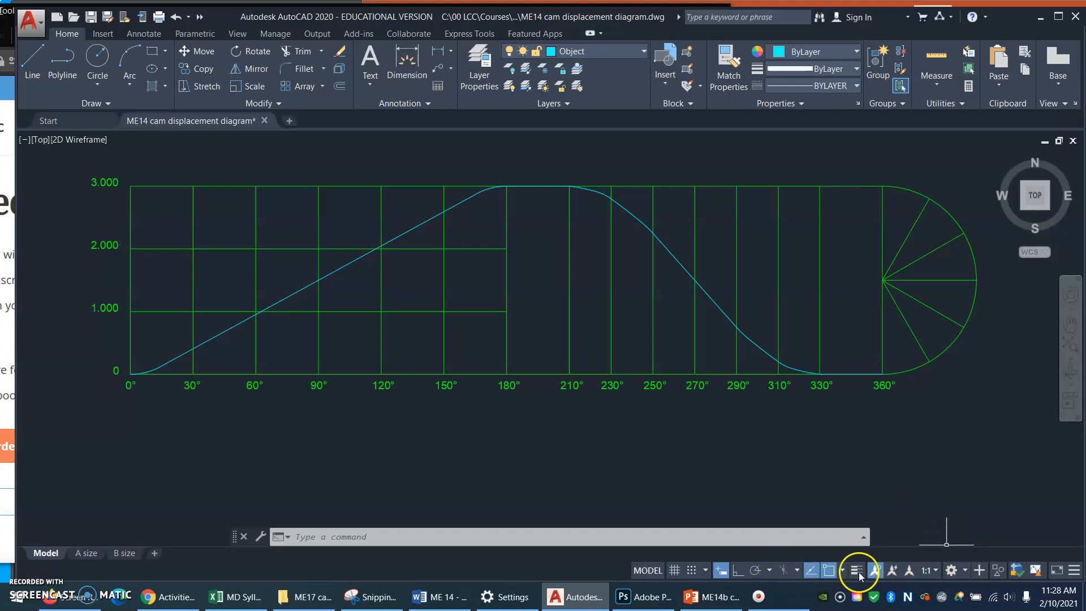
pyautogui.click(1075, 570)
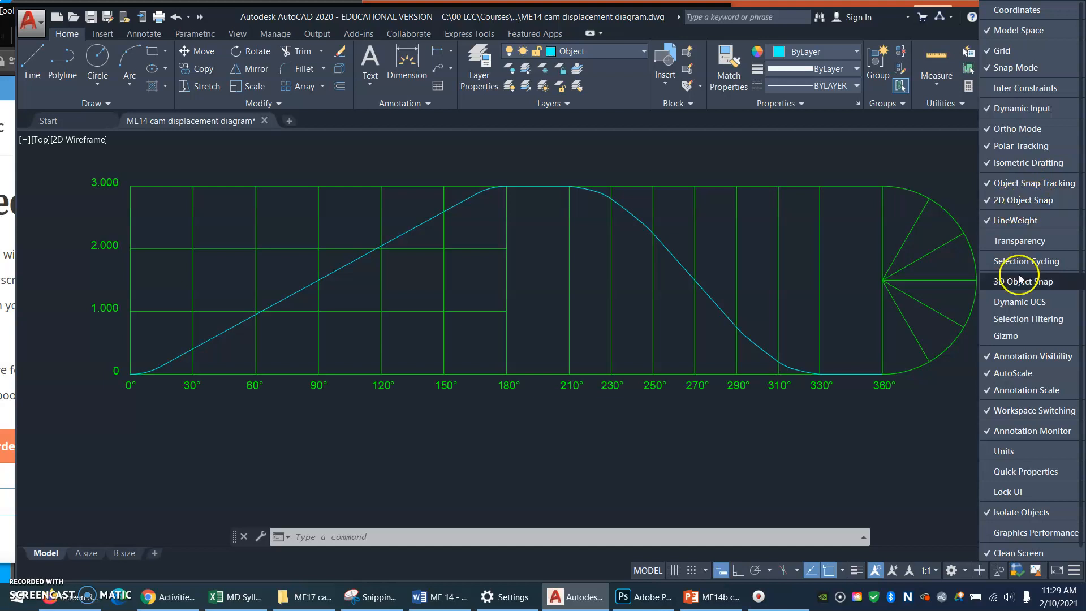
pyautogui.click(855, 439)
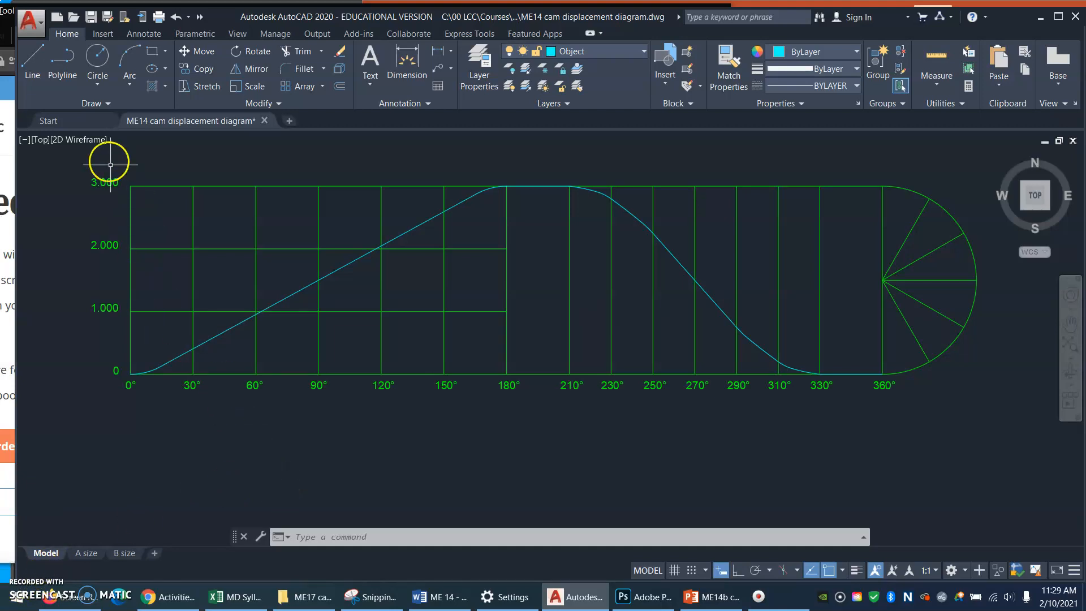
# Step: Save the cam displacement diagram drawing
pyautogui.click(91, 19)
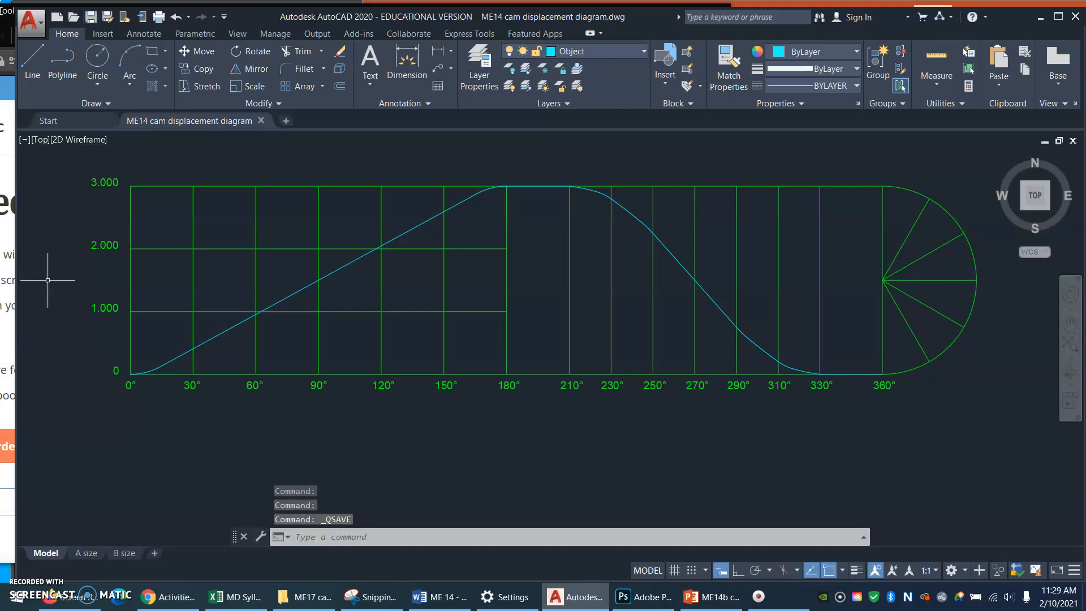